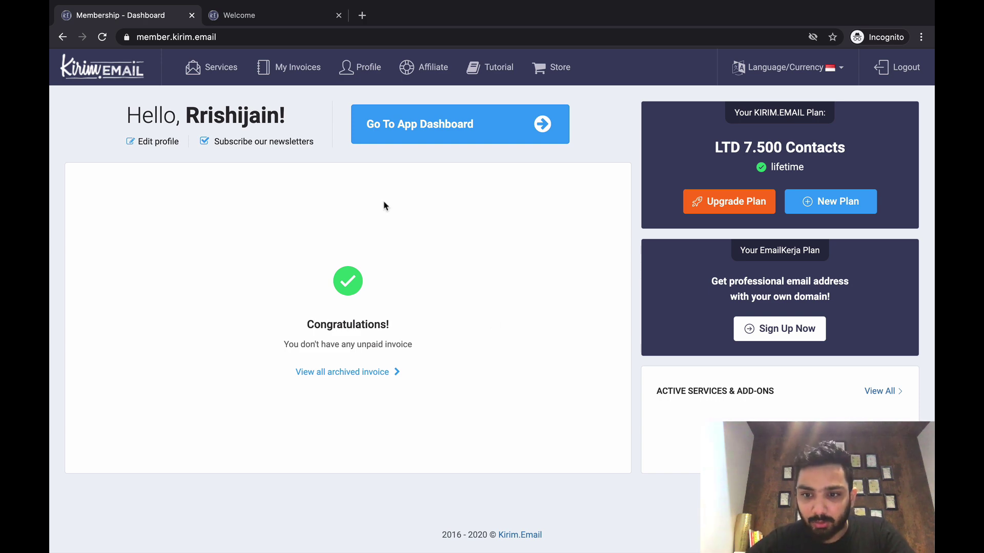
click(410, 126)
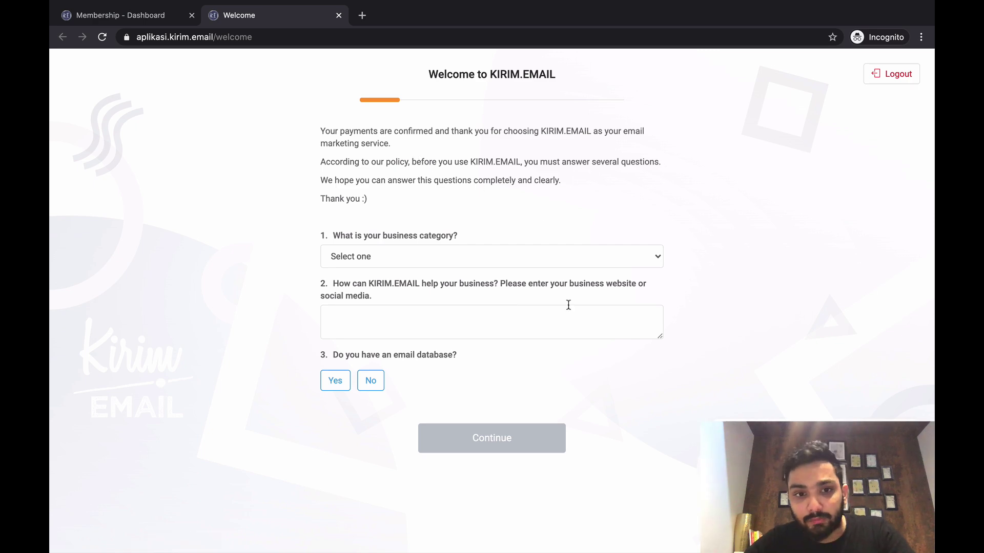
click(423, 256)
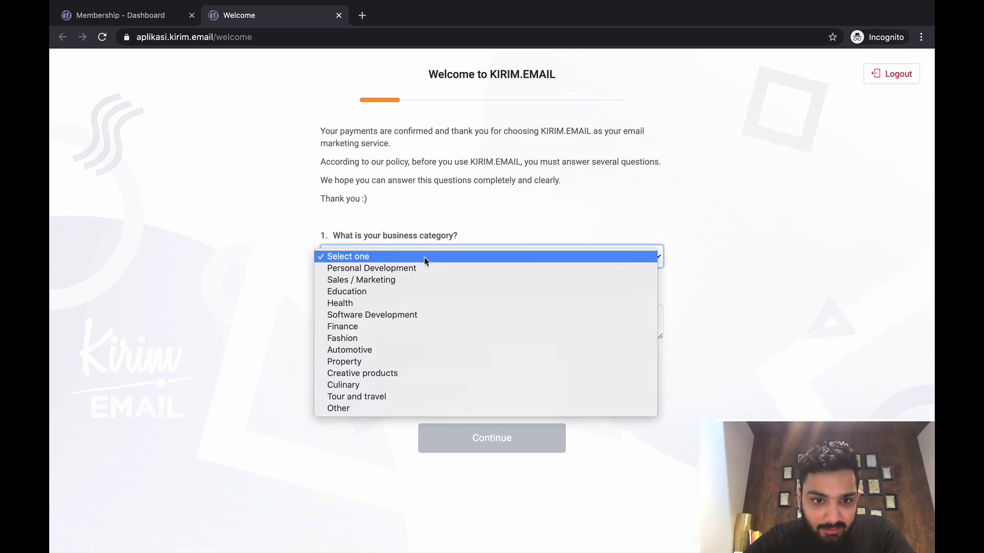
click(417, 291)
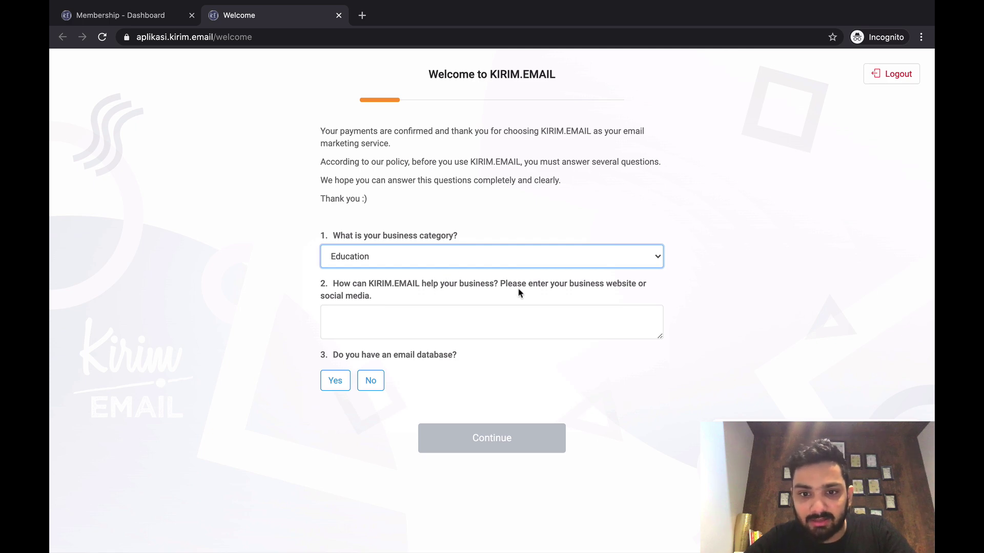
click(534, 334)
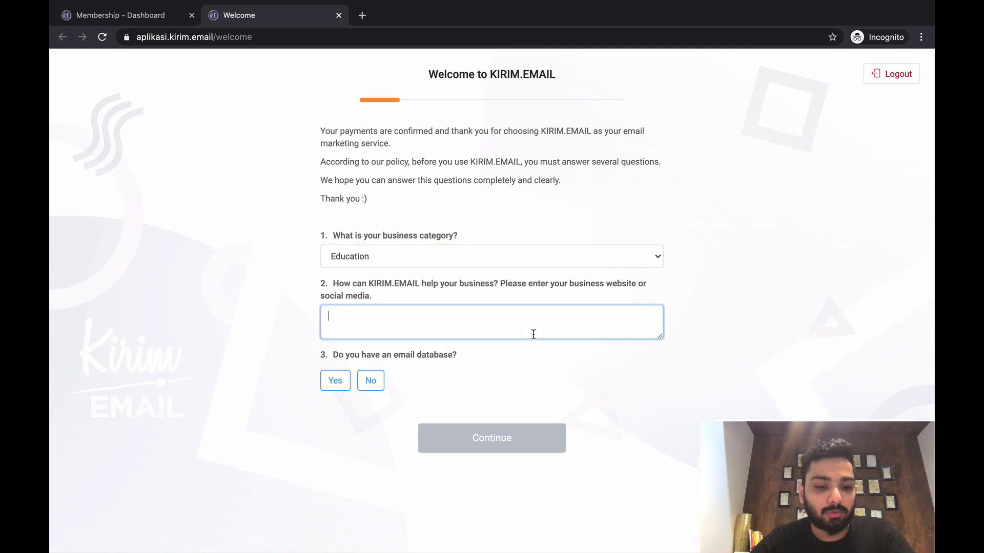
text(www.d)
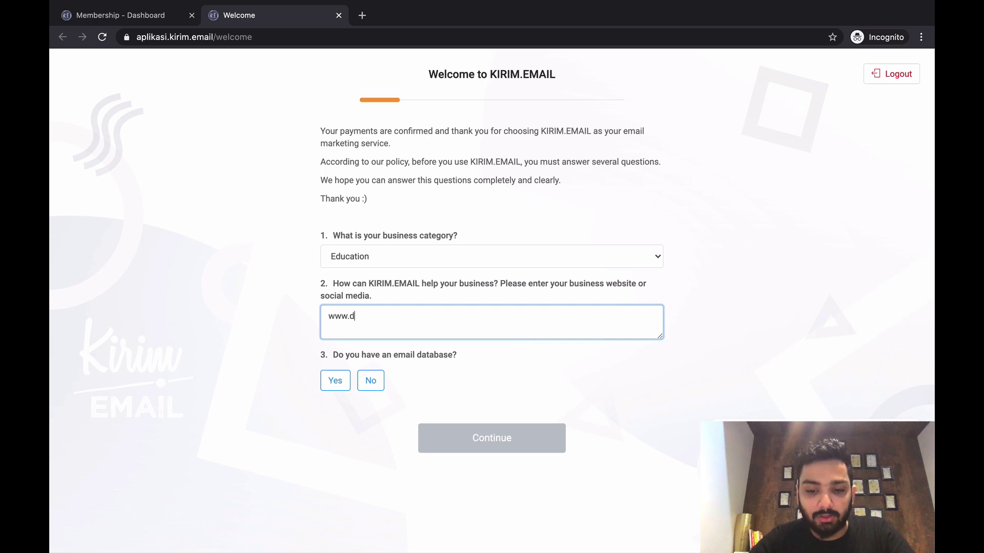
text(igitalscholar.in)
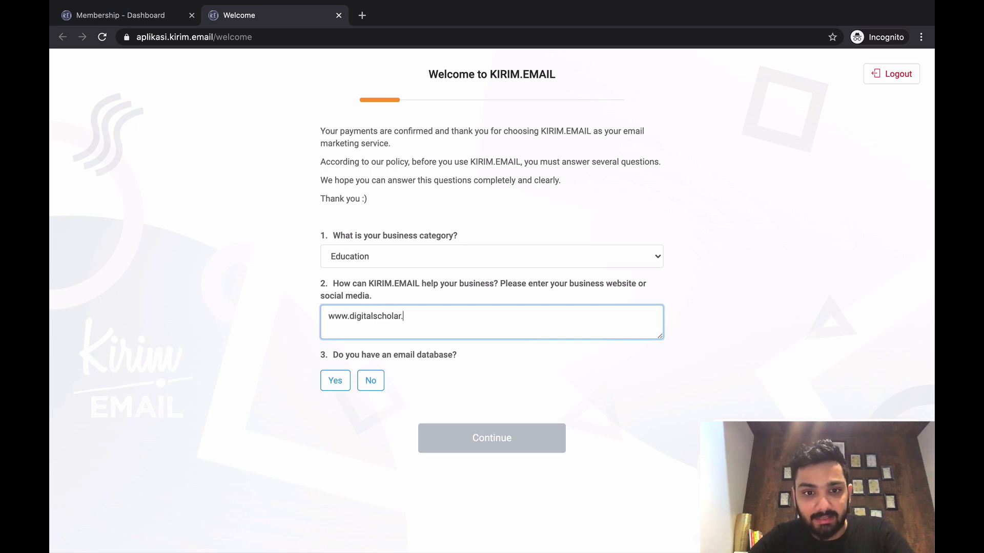
click(490, 378)
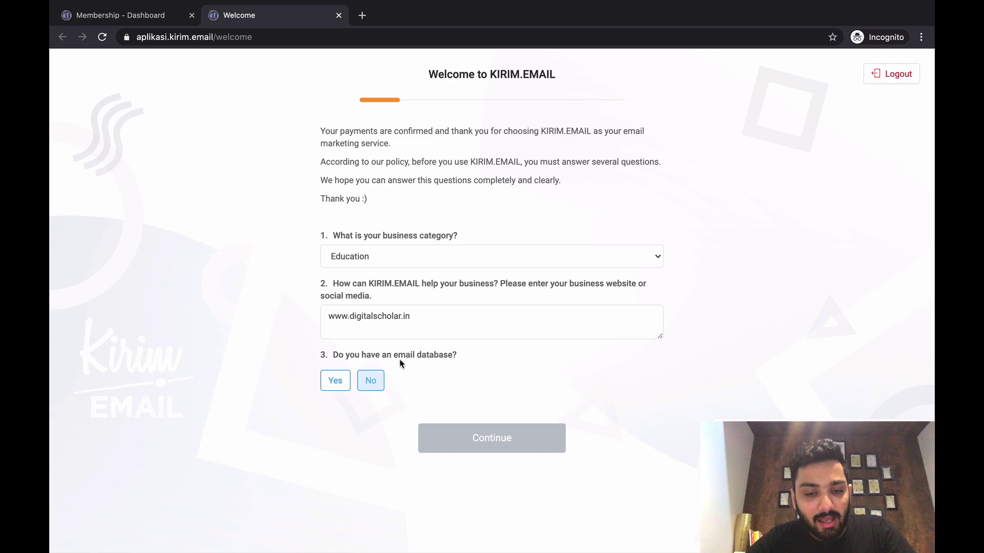
click(326, 380)
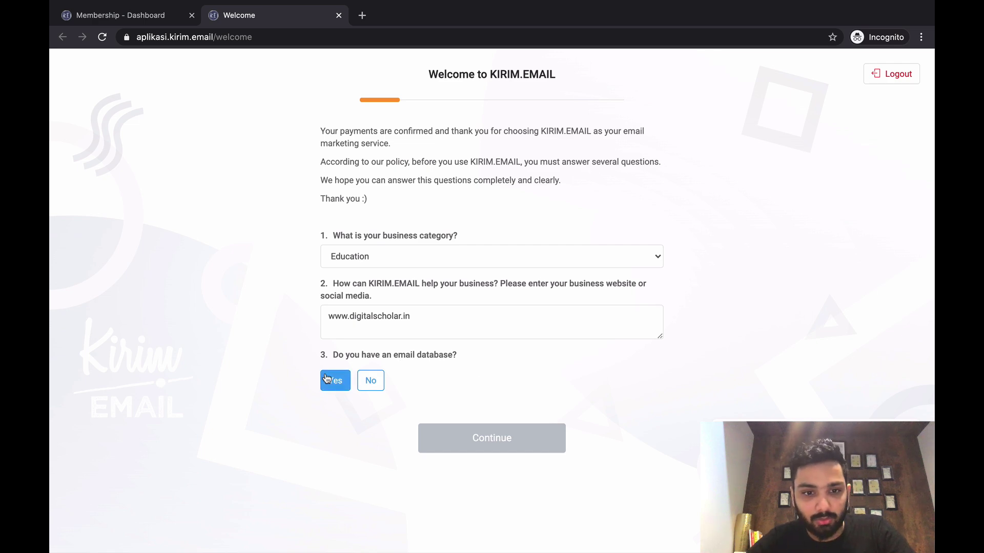
scroll(379, 441, down, 2)
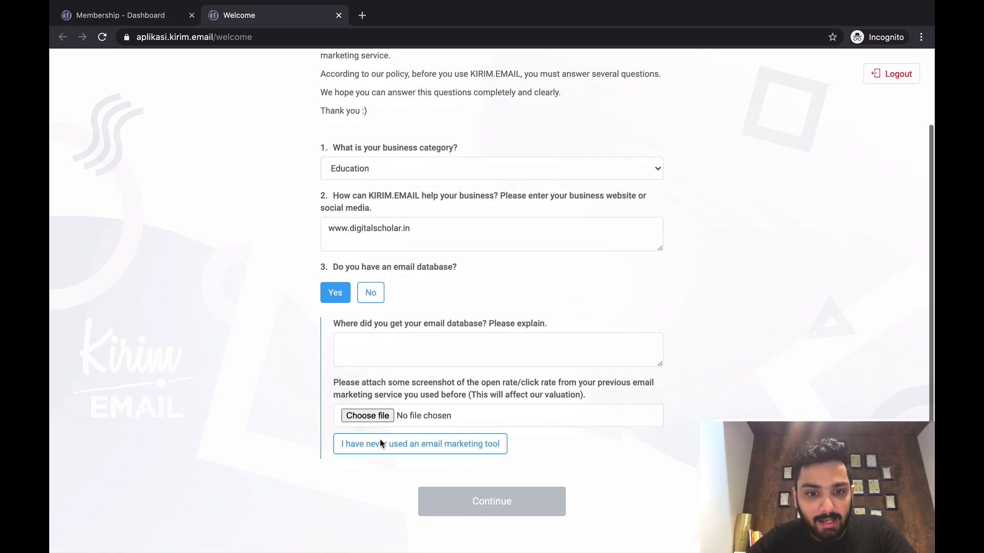
click(380, 443)
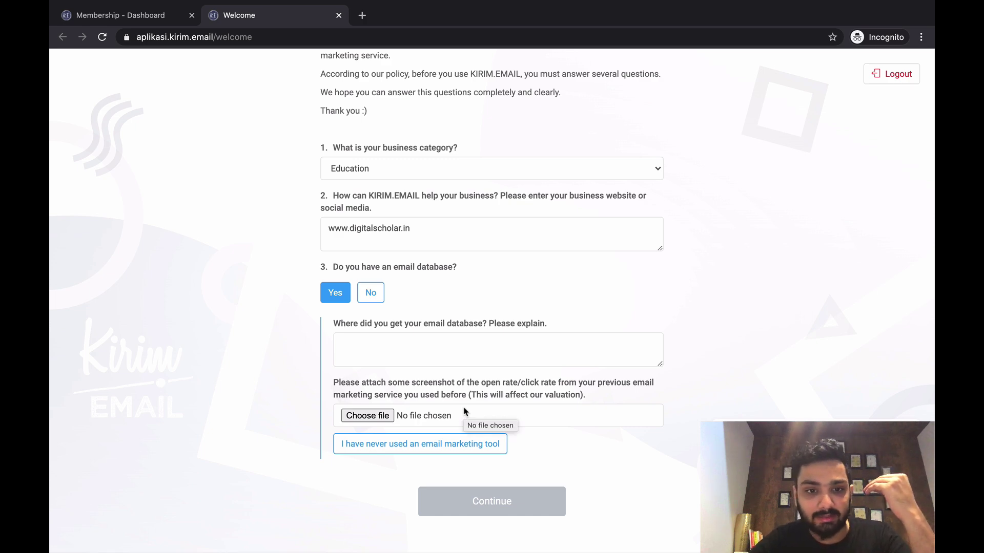
click(361, 297)
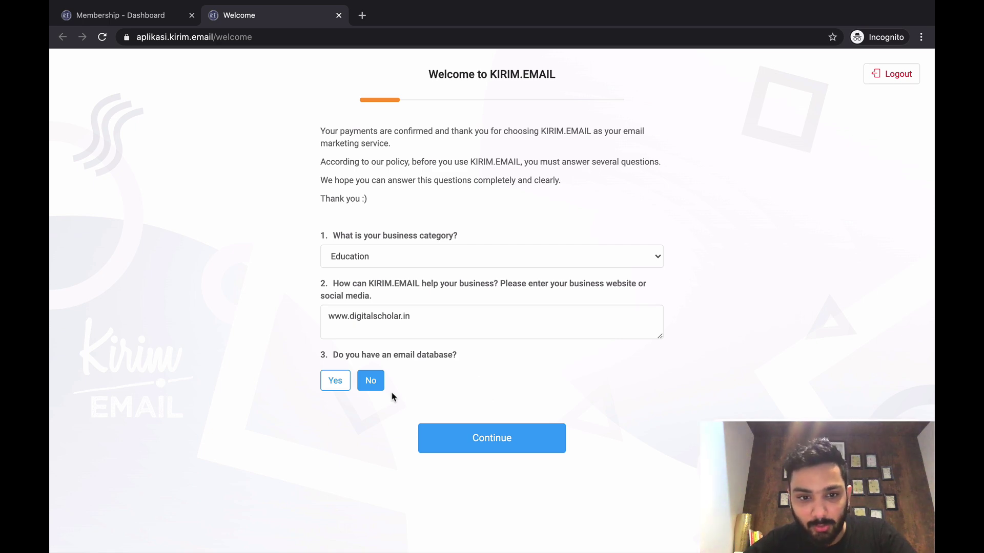
click(340, 384)
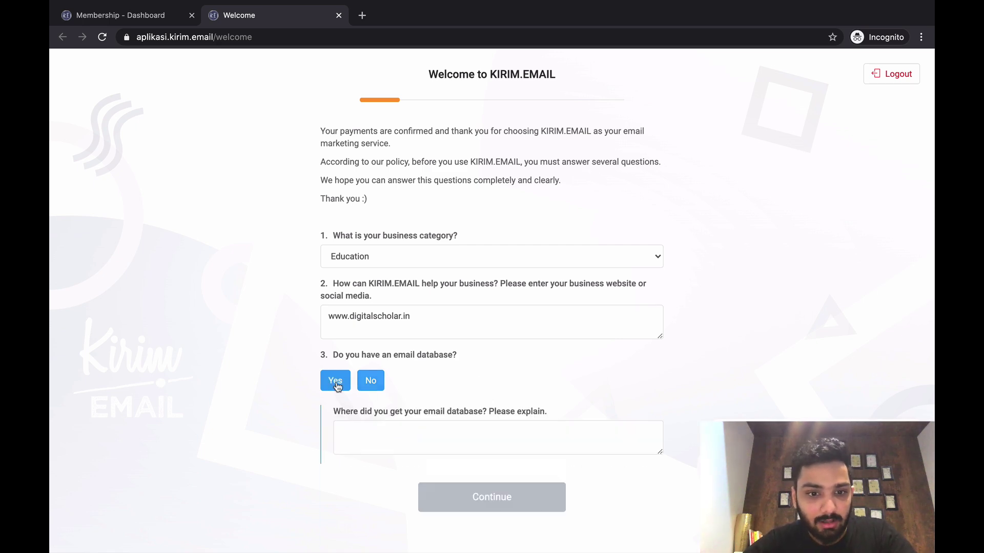
scroll(381, 409, down, 1)
click(407, 402)
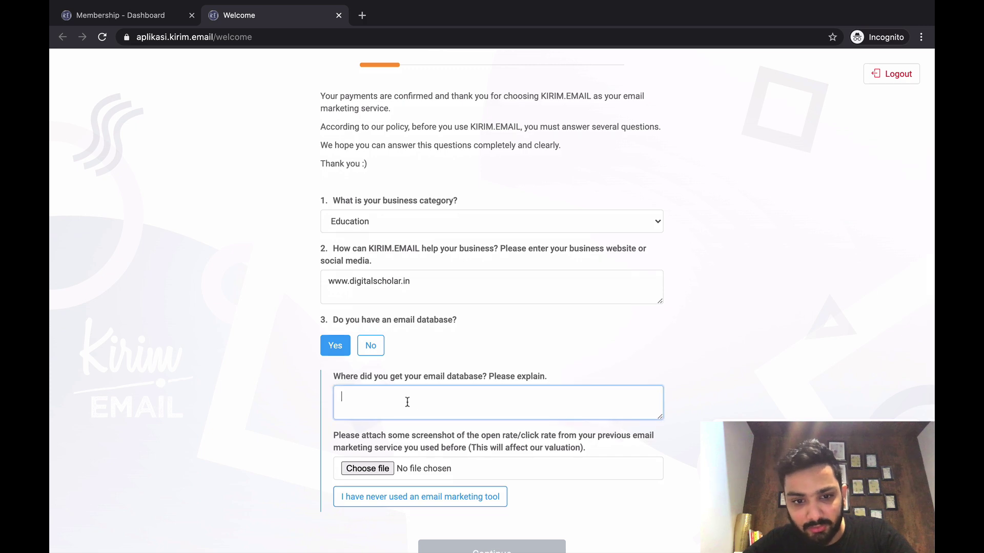
scroll(449, 394, down, 1)
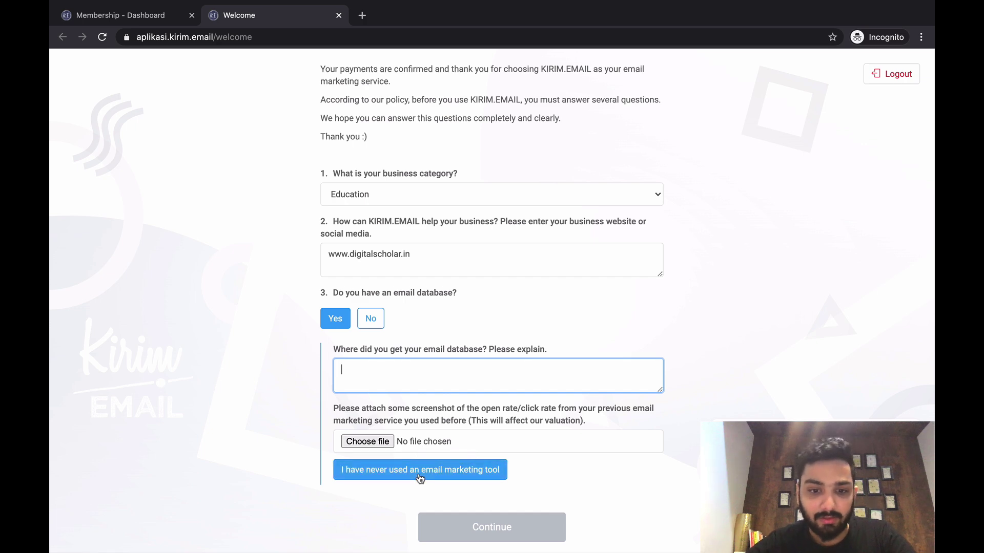
Step: Answer No to having an email database and continue to the business introduction form
click(371, 318)
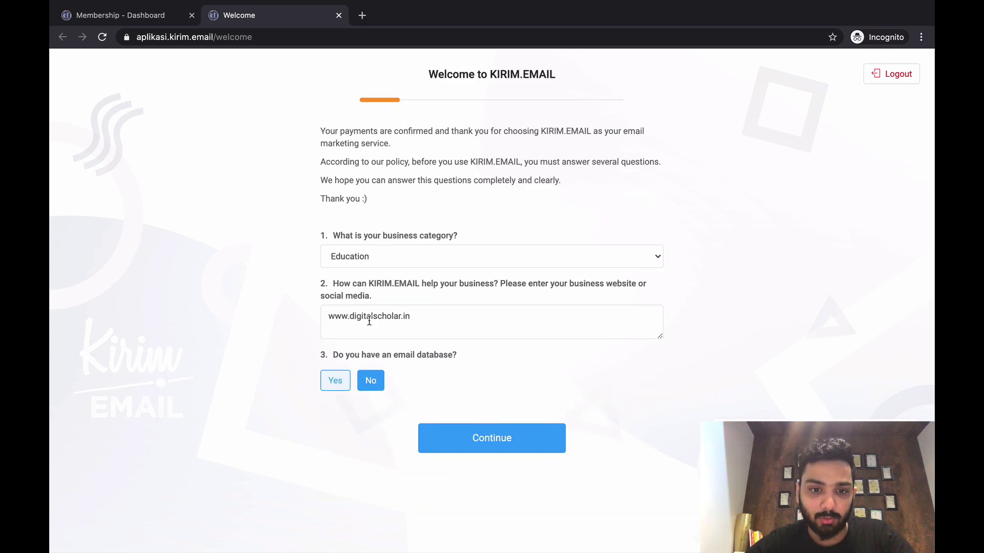
click(467, 437)
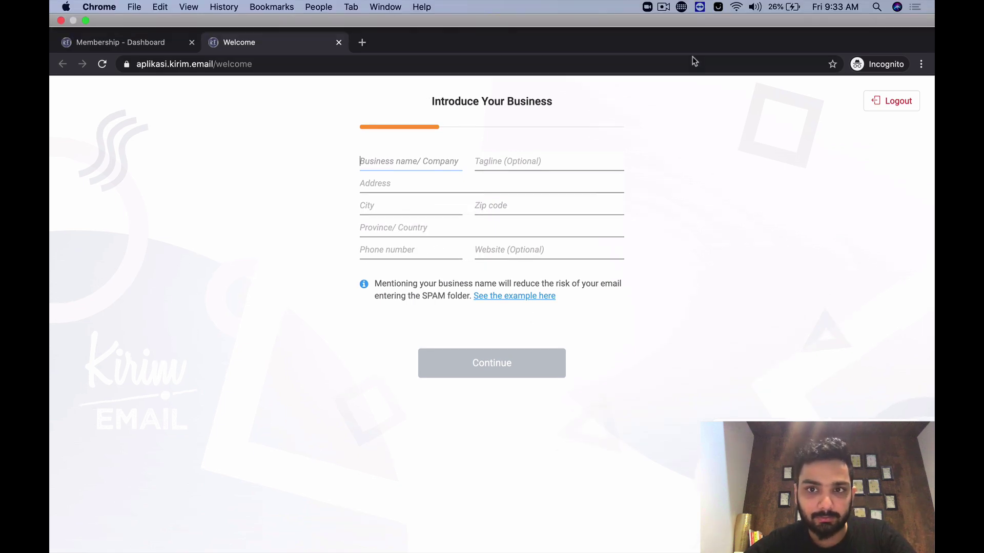
click(661, 5)
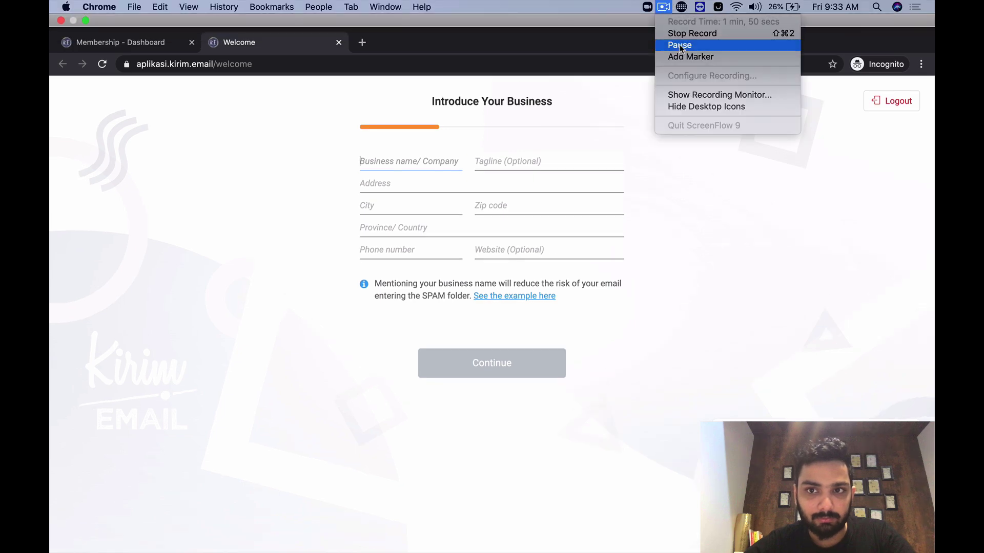
click(679, 45)
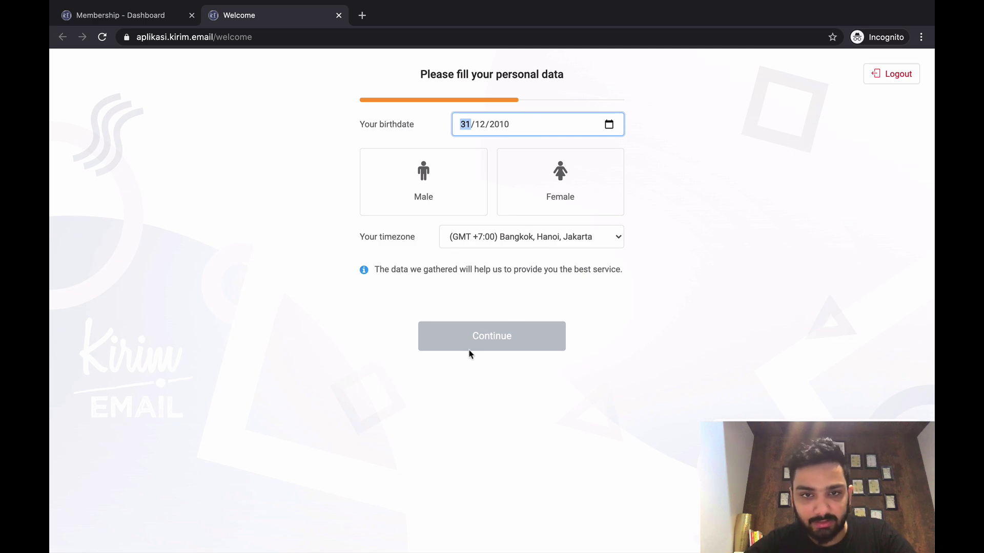
click(664, 7)
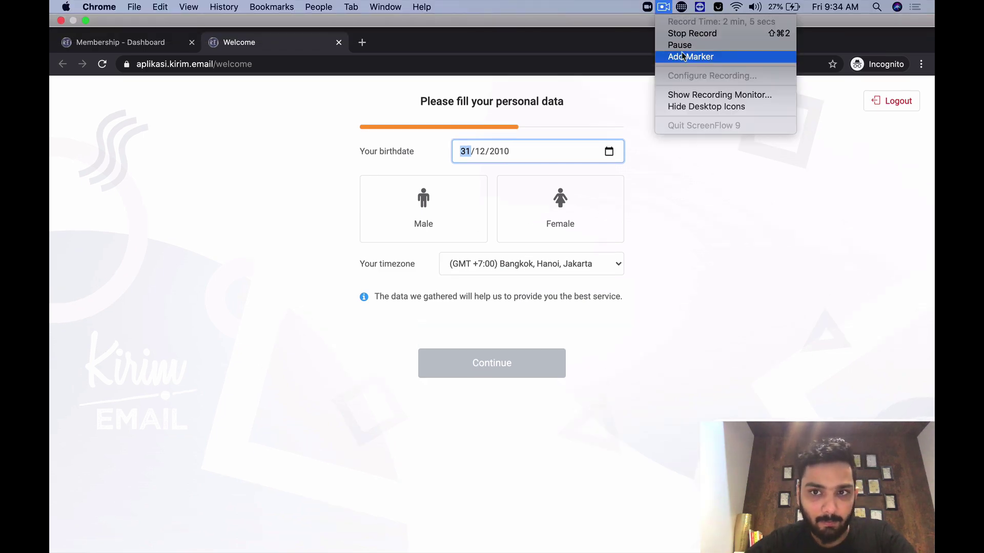
click(684, 47)
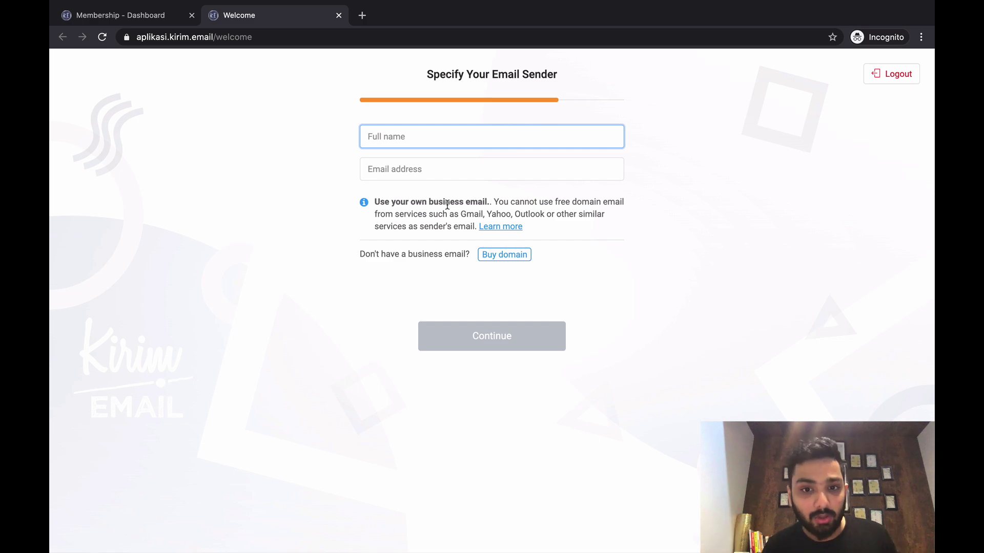
Step: Fill in the email sender's full name, complete the onboarding setup, and go to the dashboard
text(A)
click(496, 262)
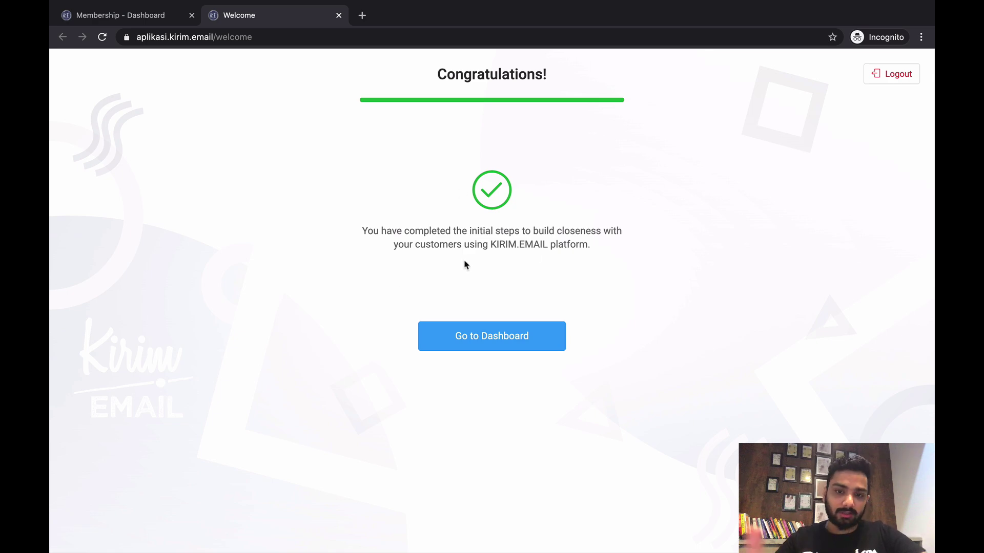
click(503, 351)
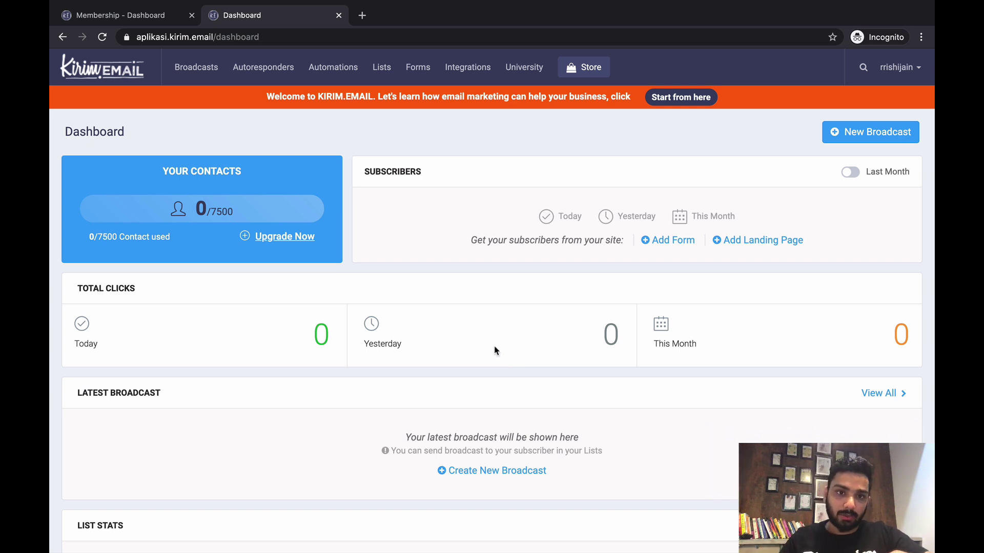
Step: Start a new contact list with the internal name Testing and the public name TestingList
click(376, 72)
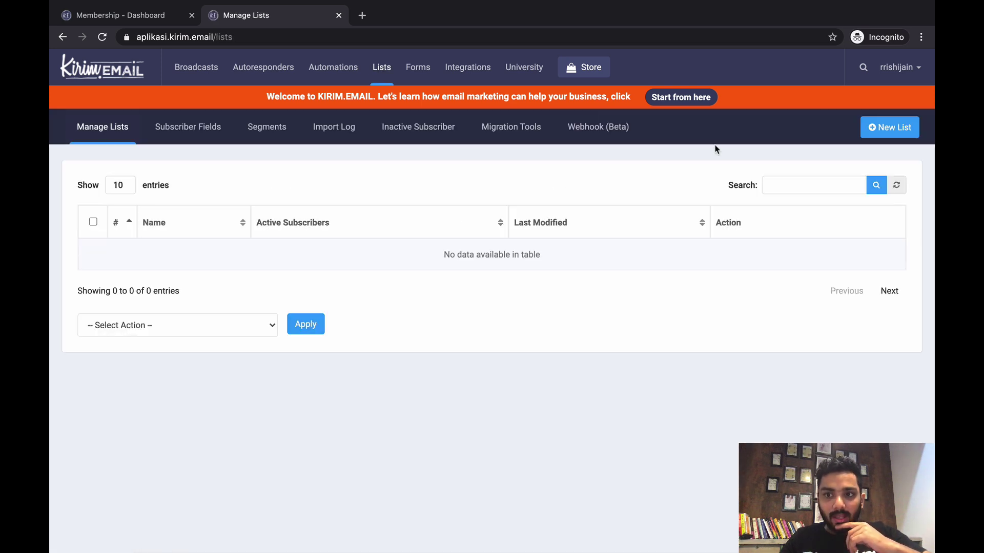
click(883, 129)
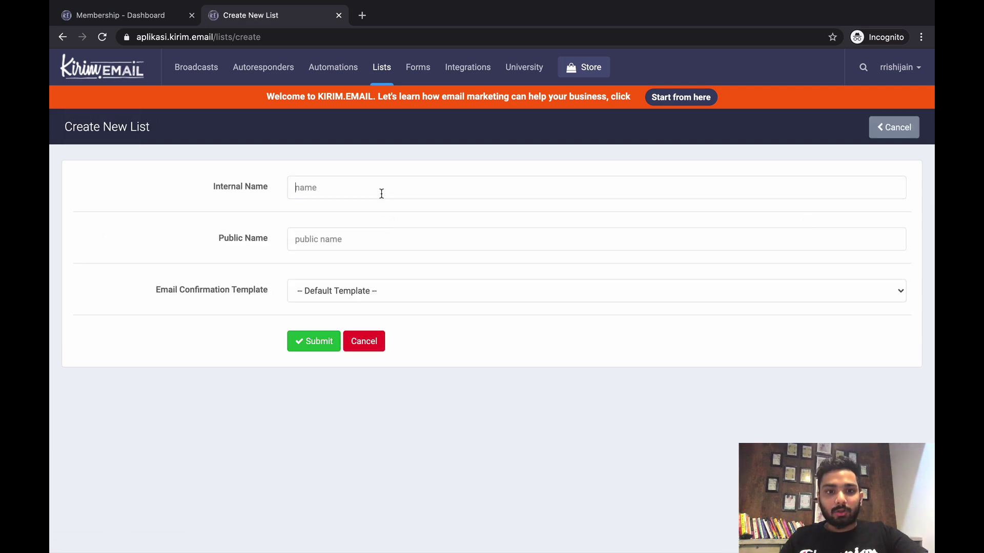
click(381, 193)
text(Testing)
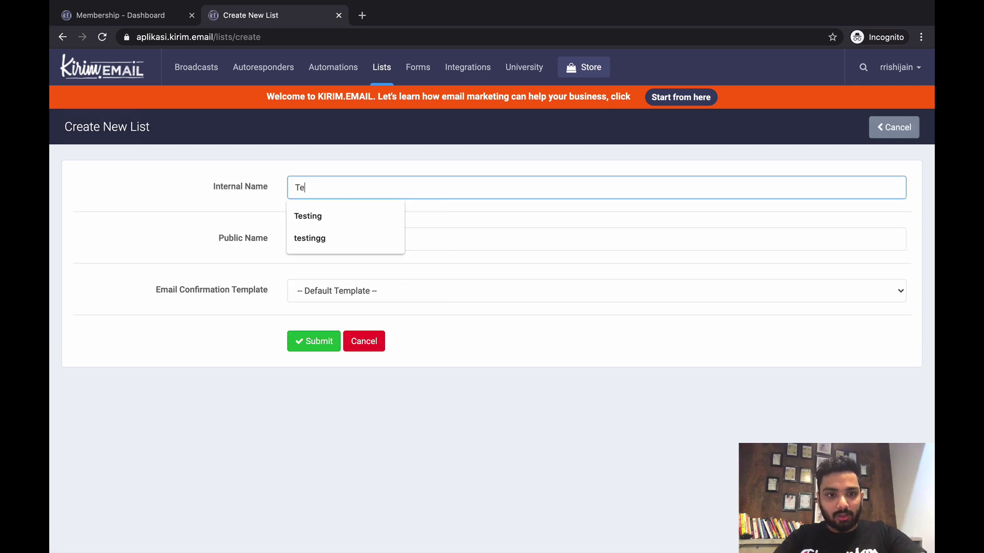
key(Tab)
text(Testing1)
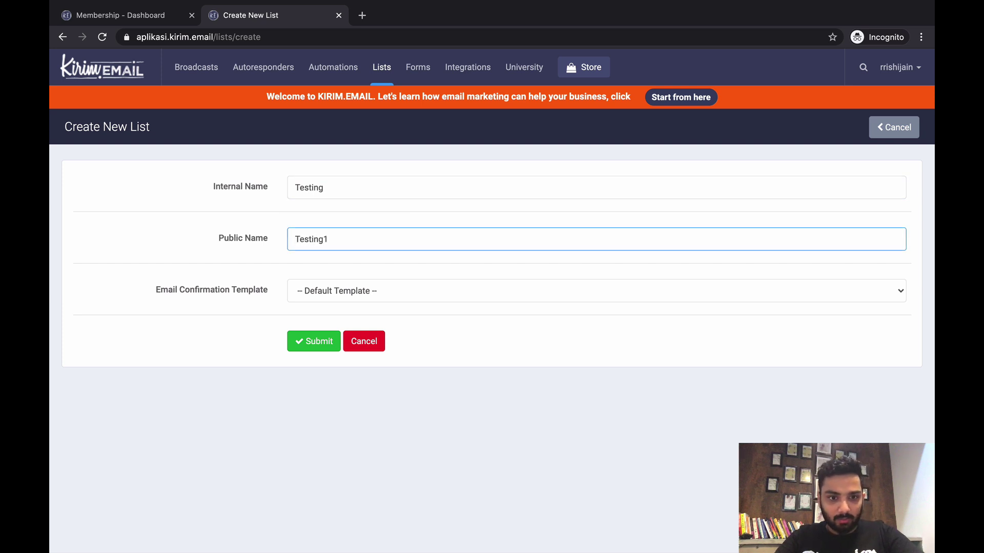
key(BackSpace)
text(List)
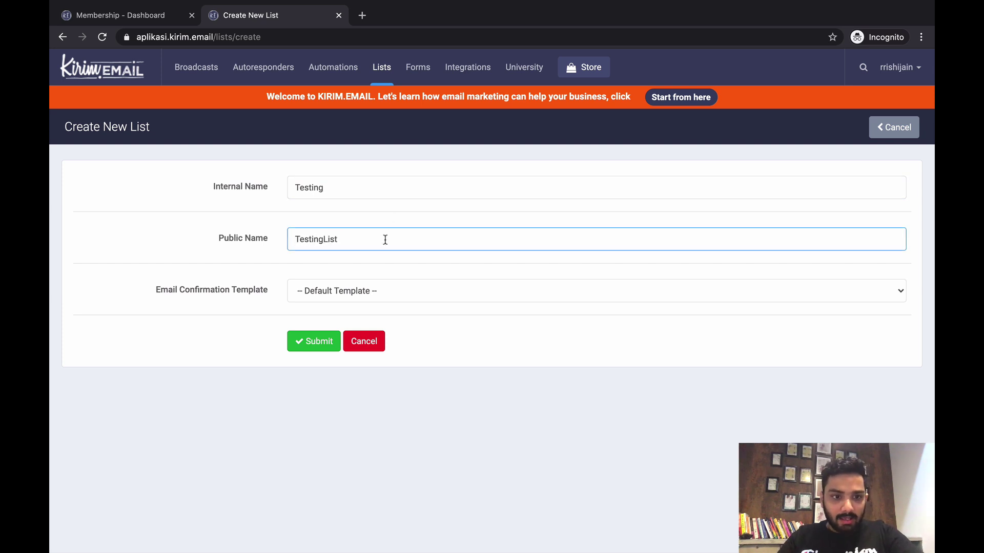
Step: Keep Default Template as the list's email confirmation template and submit the new list
click(382, 290)
click(381, 290)
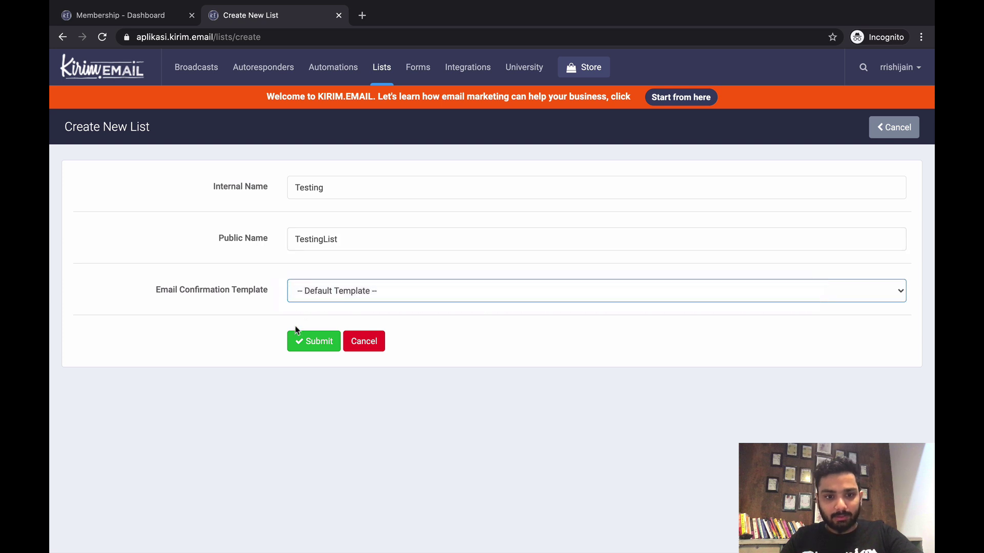
click(321, 345)
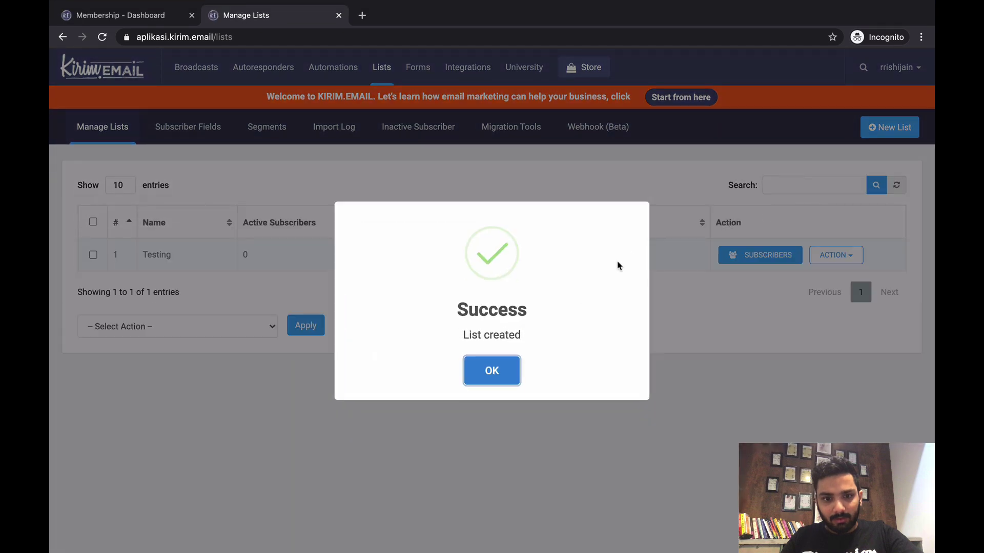
click(488, 380)
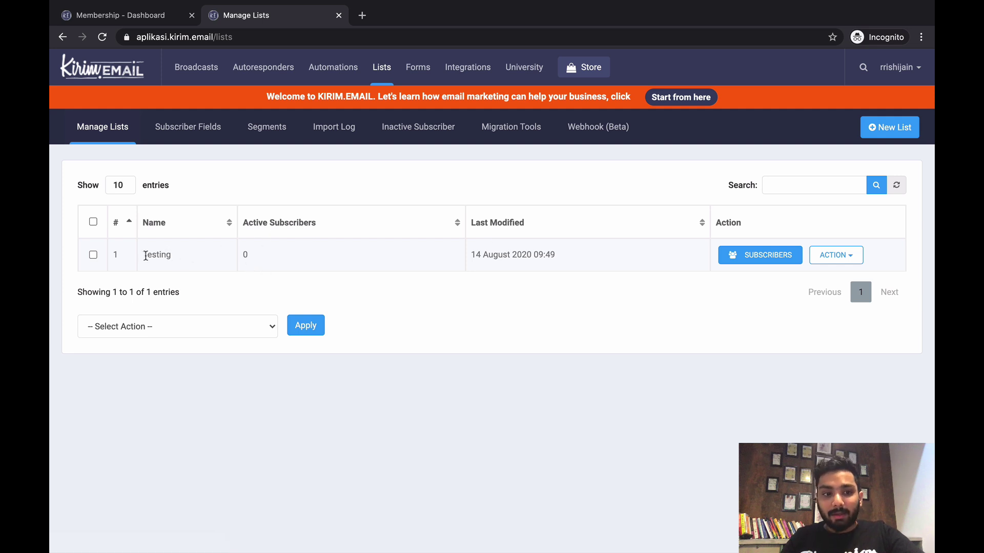
Step: Add a new subscriber named help, with the contact's email address, to the Testing list
drag(145, 255, 172, 255)
click(172, 259)
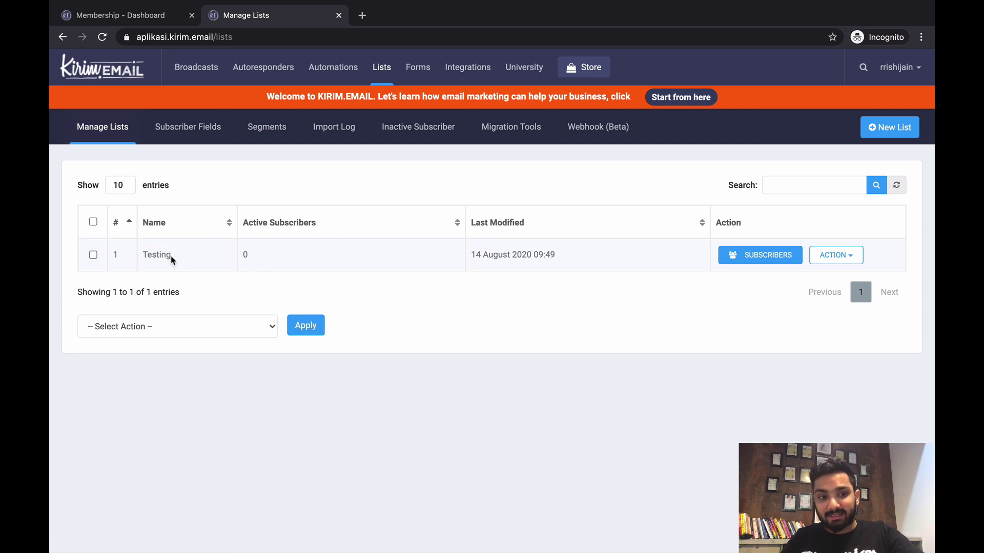
click(761, 256)
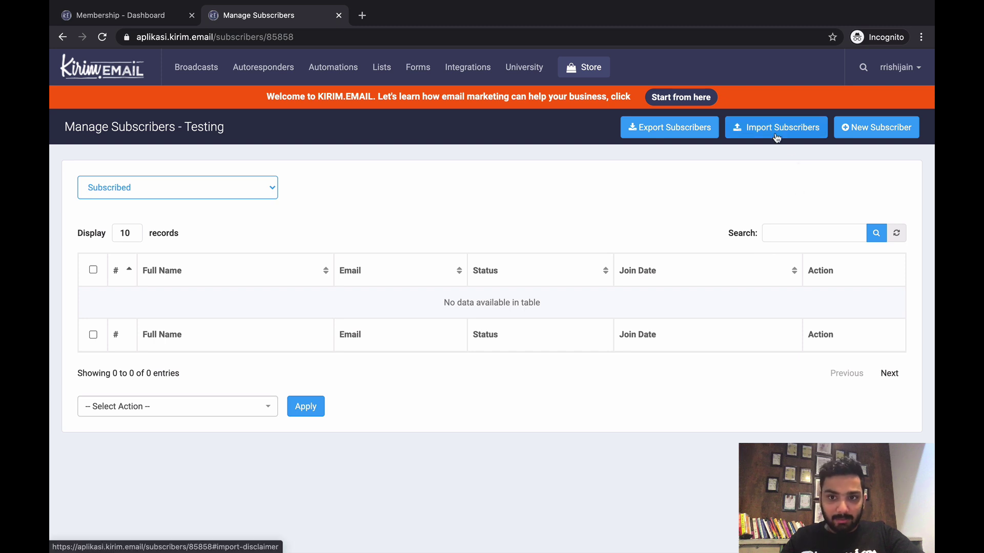
click(864, 128)
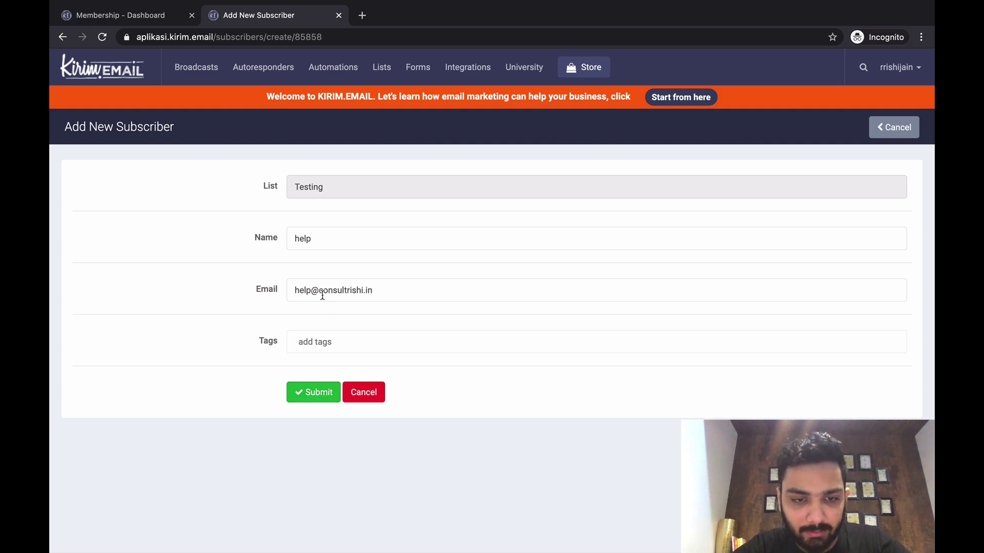
click(310, 392)
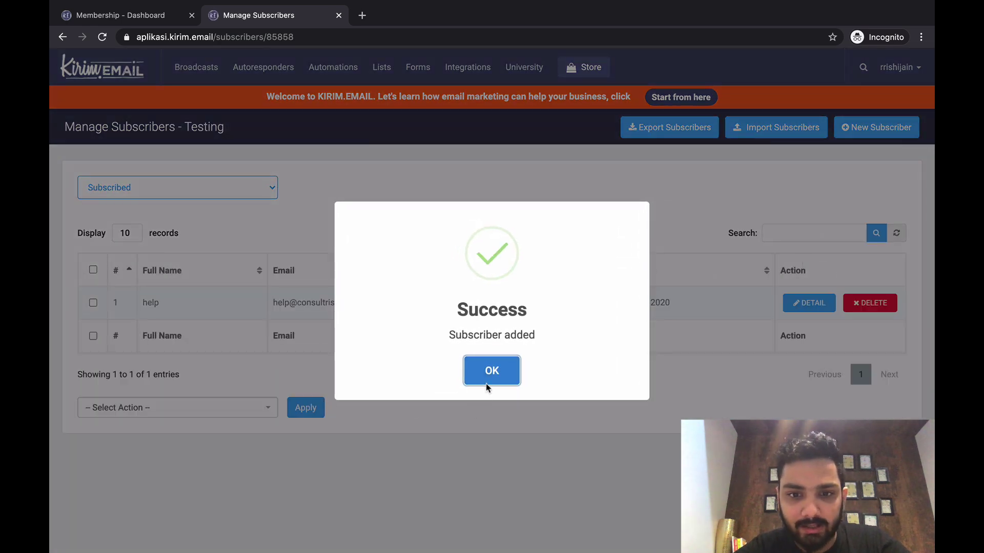
click(489, 379)
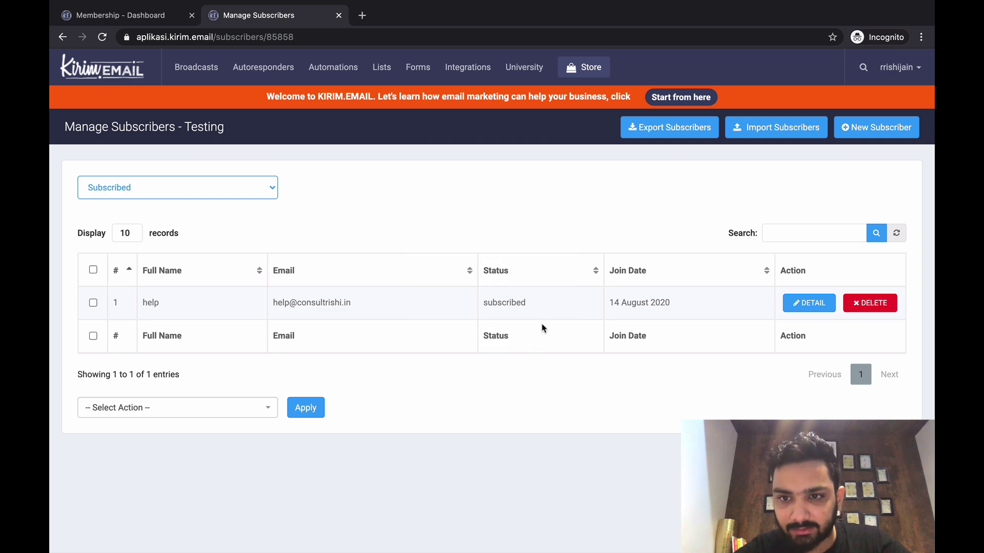
Step: Start a subscriber import for the Testing list, continue past the integration suggestions, and set the import type to File
click(382, 72)
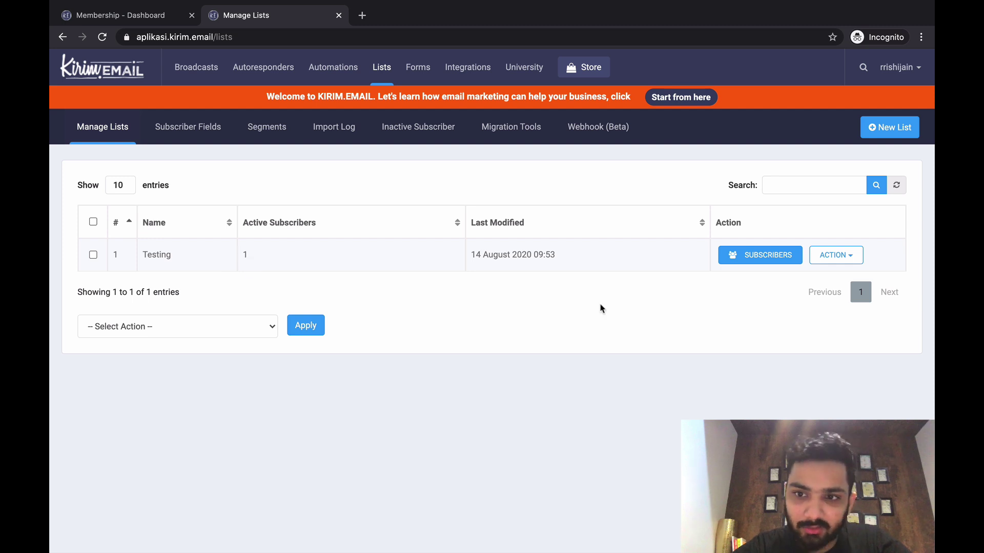
click(752, 262)
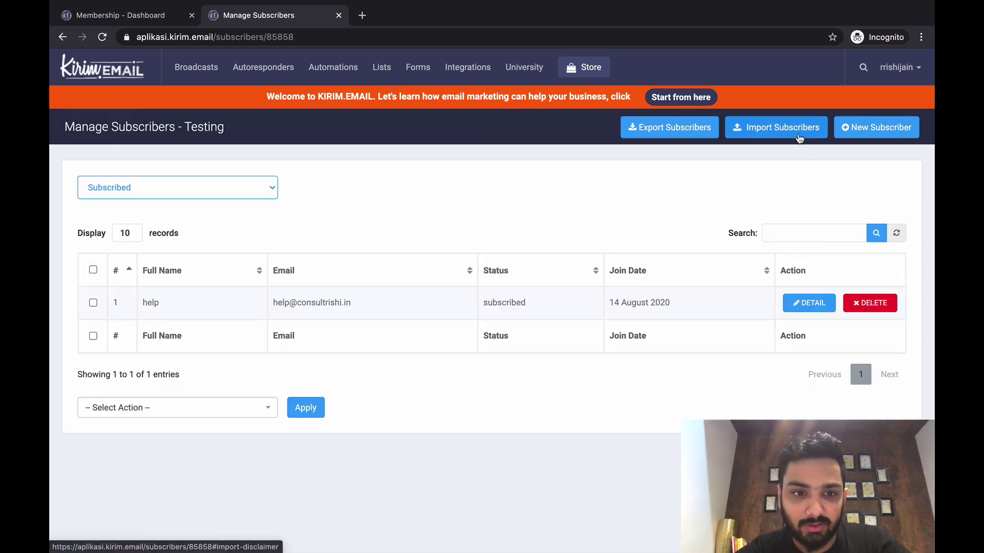
click(799, 137)
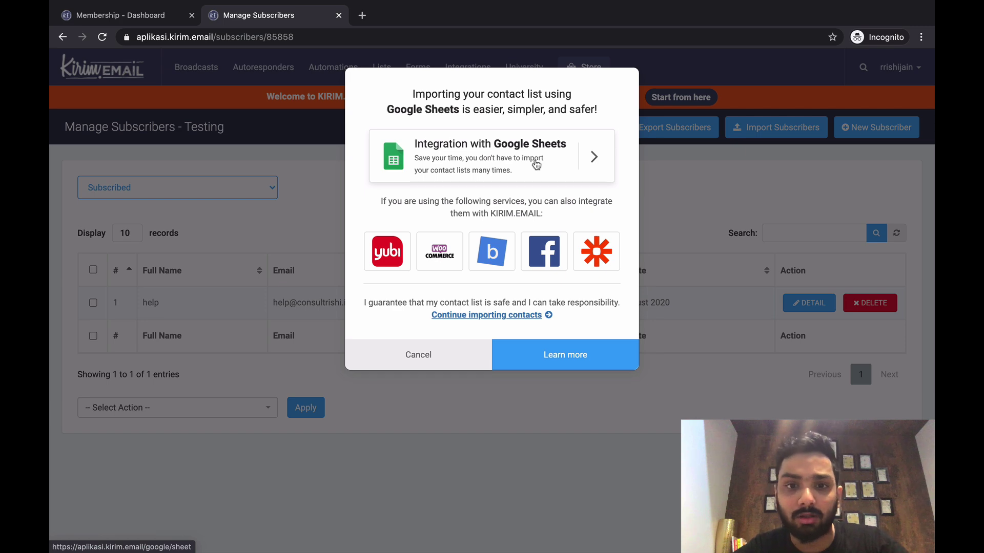
click(491, 316)
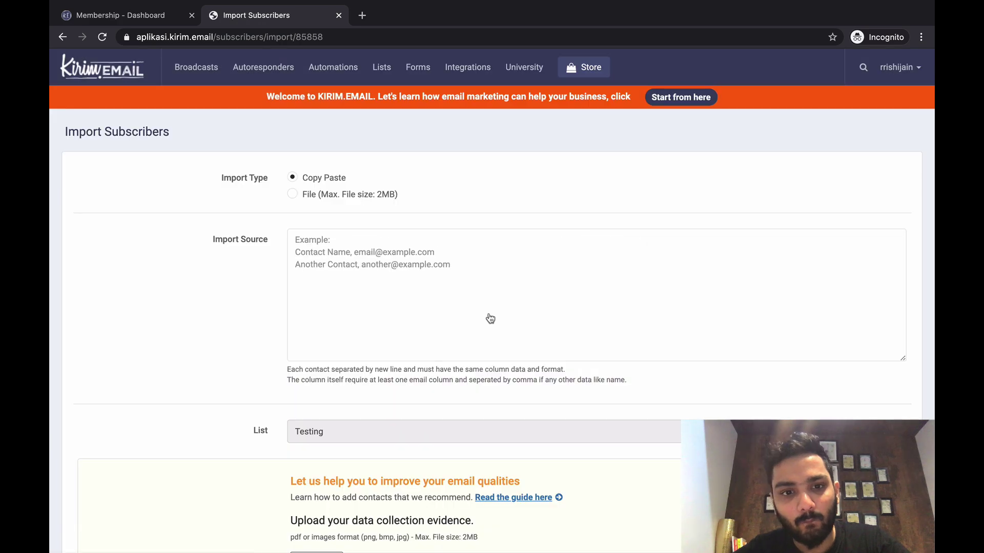
scroll(491, 319, down, 1)
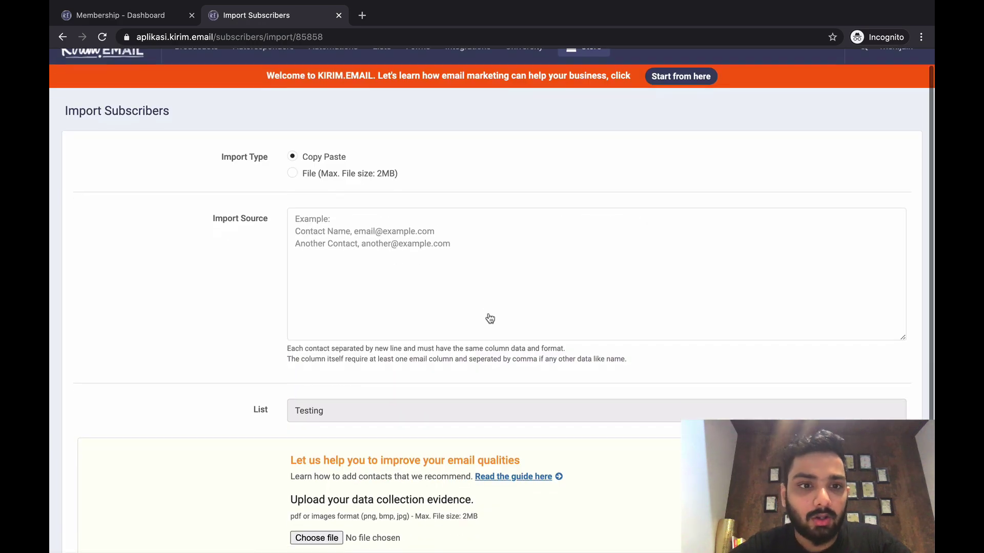
click(293, 174)
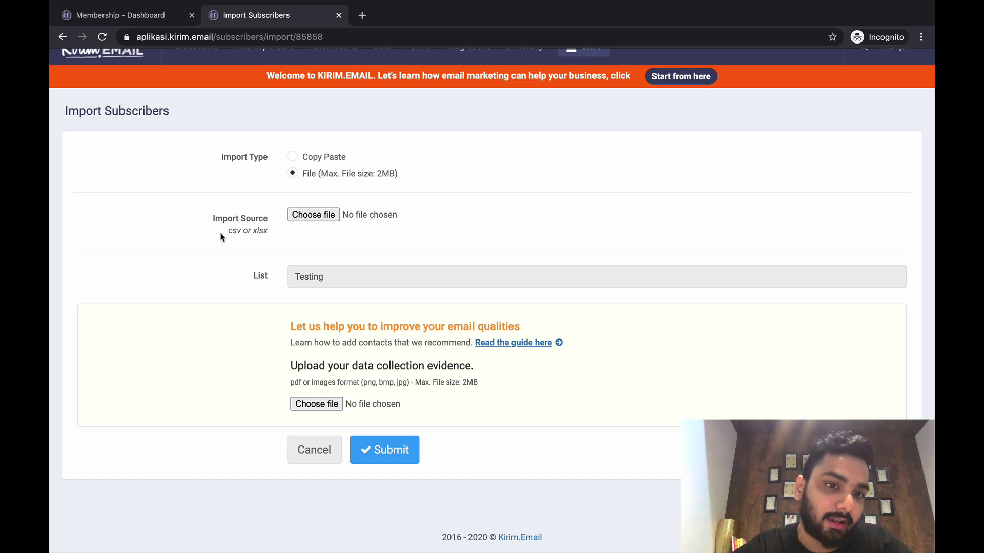
drag(231, 235, 260, 242)
click(259, 243)
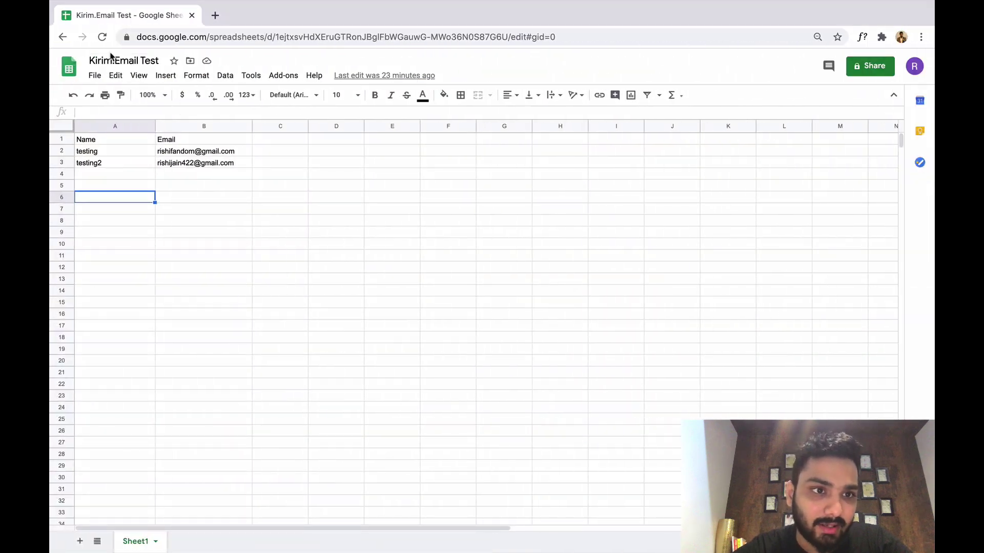
Step: Examine the contact rows and the available download formats of the Kirim.Email Test spreadsheet in Google Sheets
click(200, 169)
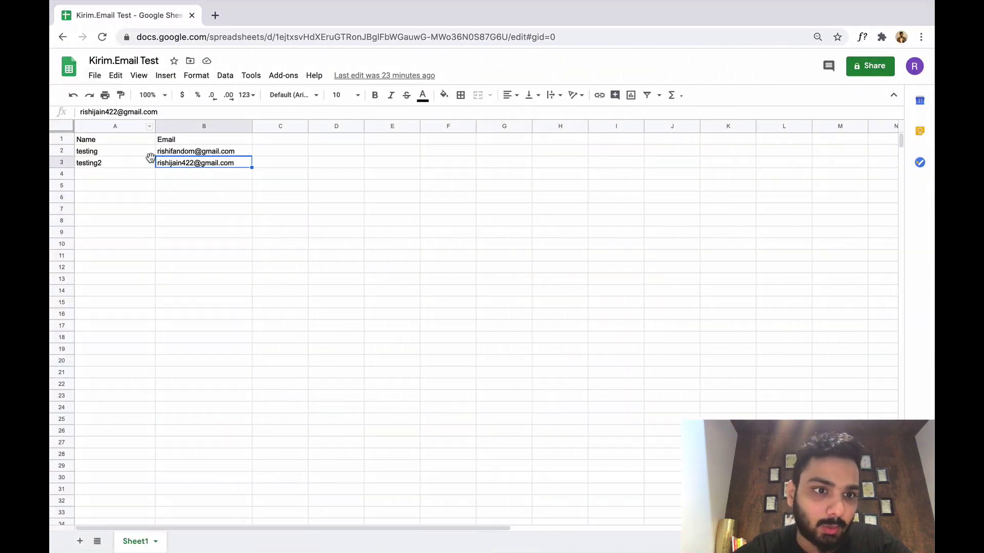
click(90, 153)
click(96, 77)
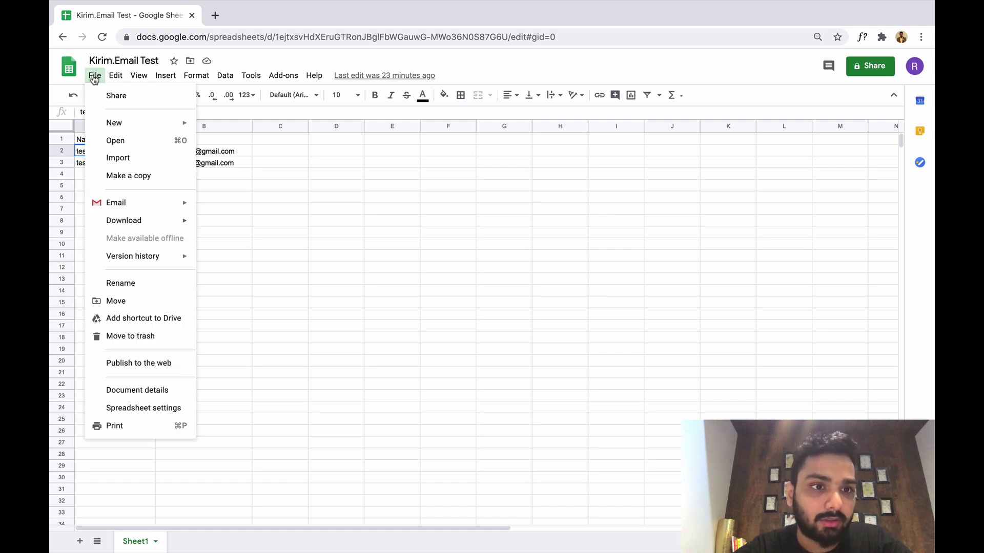
mouse_move(180, 226)
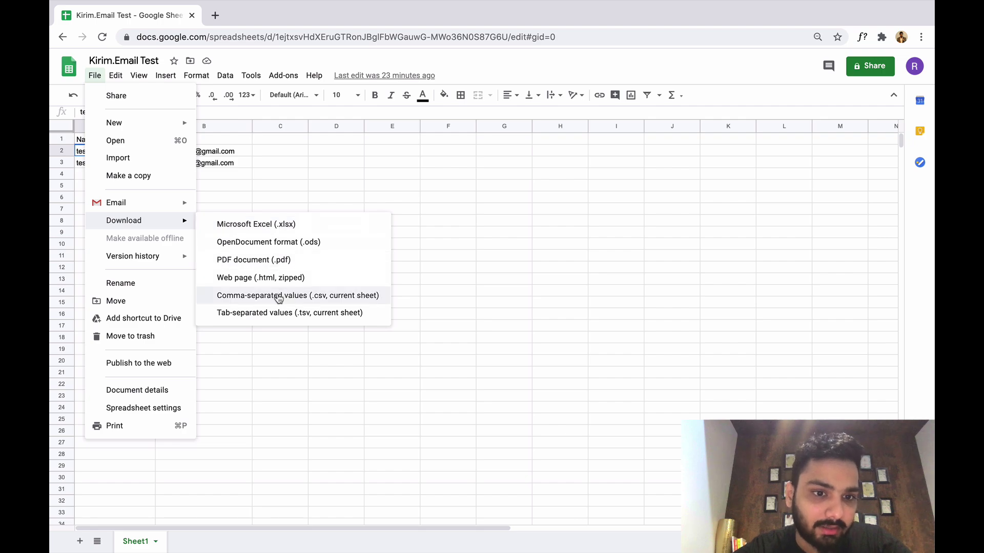
click(303, 210)
click(229, 207)
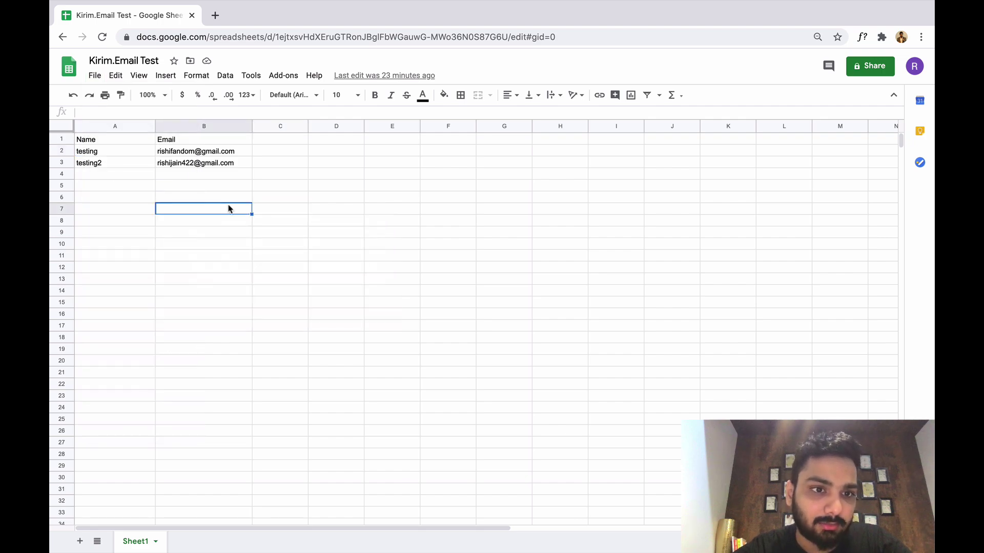
Step: Switch back to KIRIM.EMAIL and choose Kirim.Email Test - Sheet1.csv from Downloads as the import source
key(super+grave)
key(super+grave)
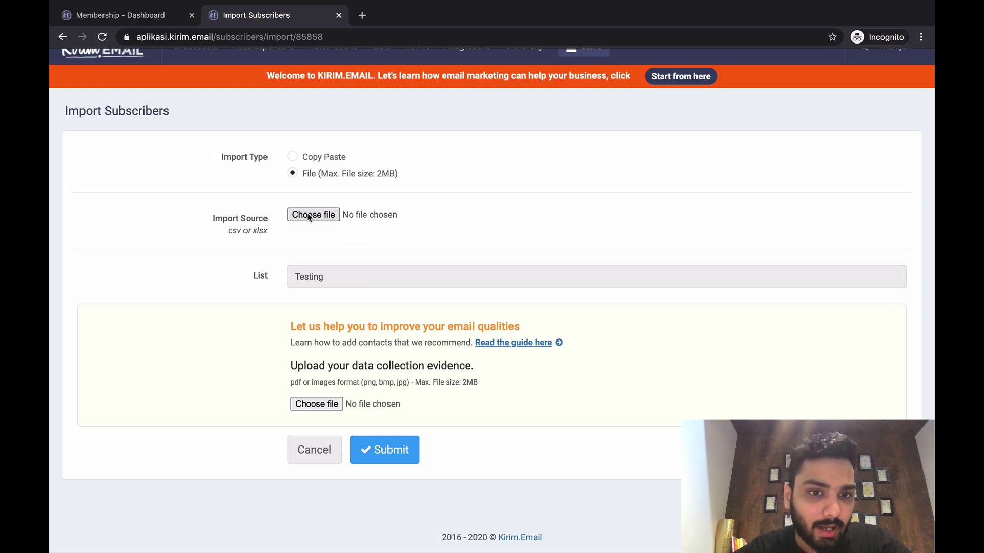
click(309, 217)
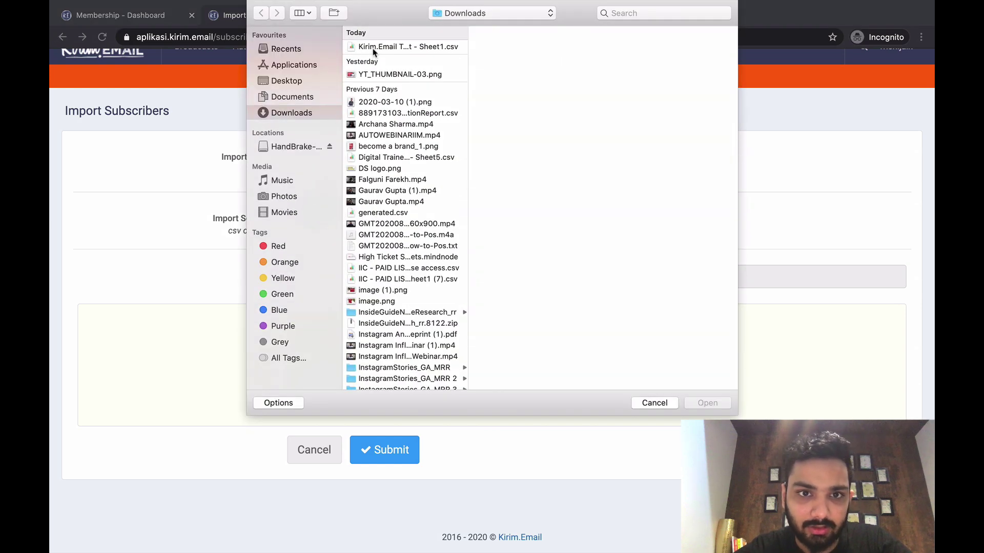
click(372, 48)
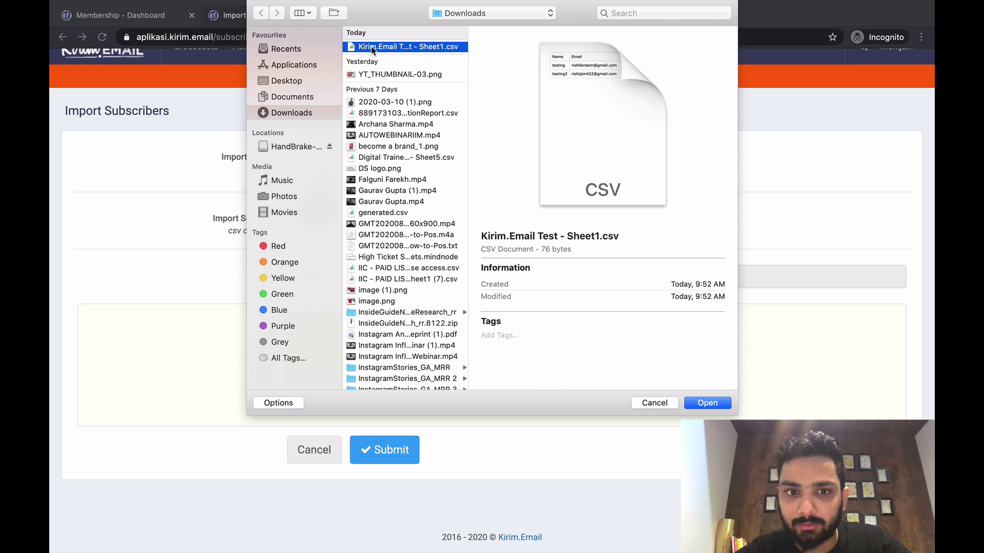
key(Return)
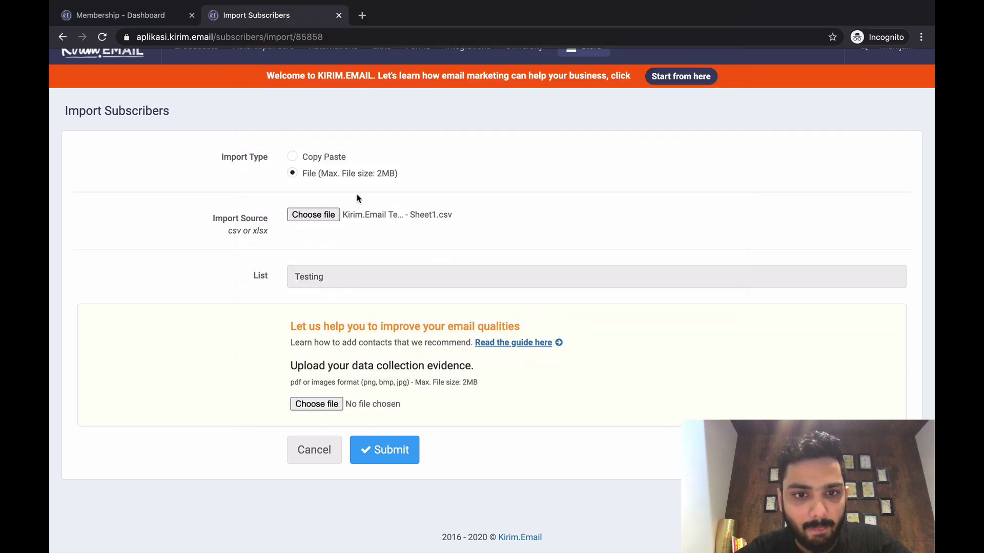
Step: Review the data collection evidence section of the import form and cancel the file import
scroll(348, 329, down, 1)
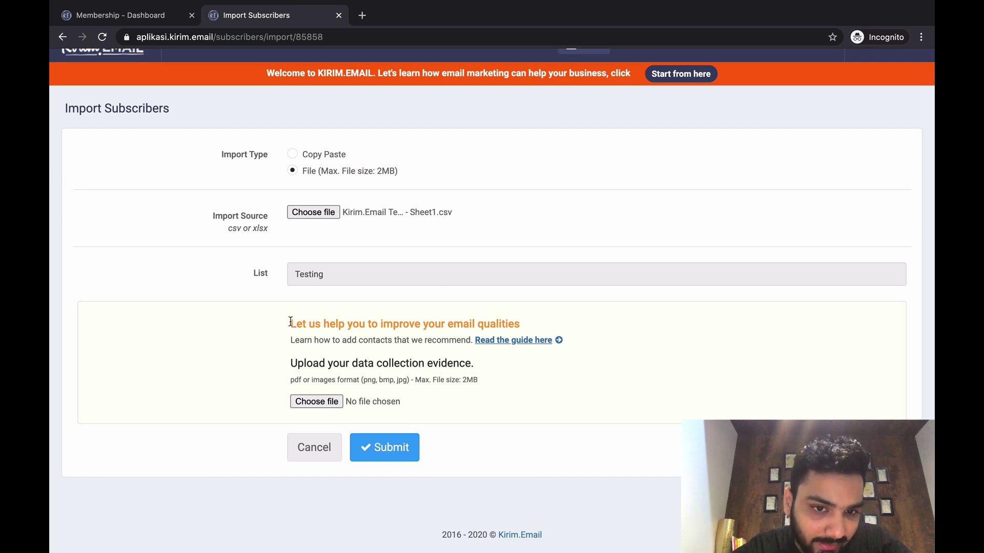
drag(288, 324, 319, 357)
click(319, 357)
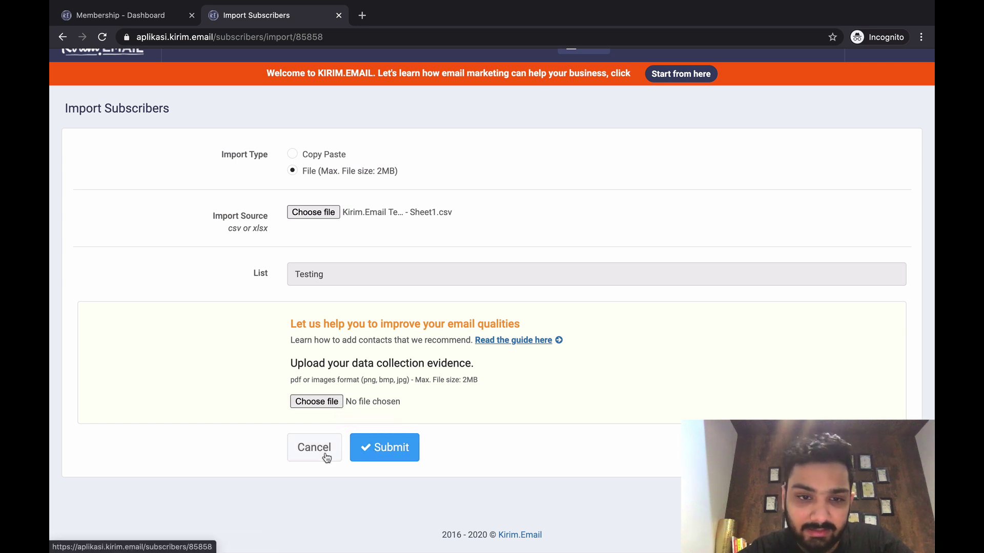
scroll(326, 458, up, 1)
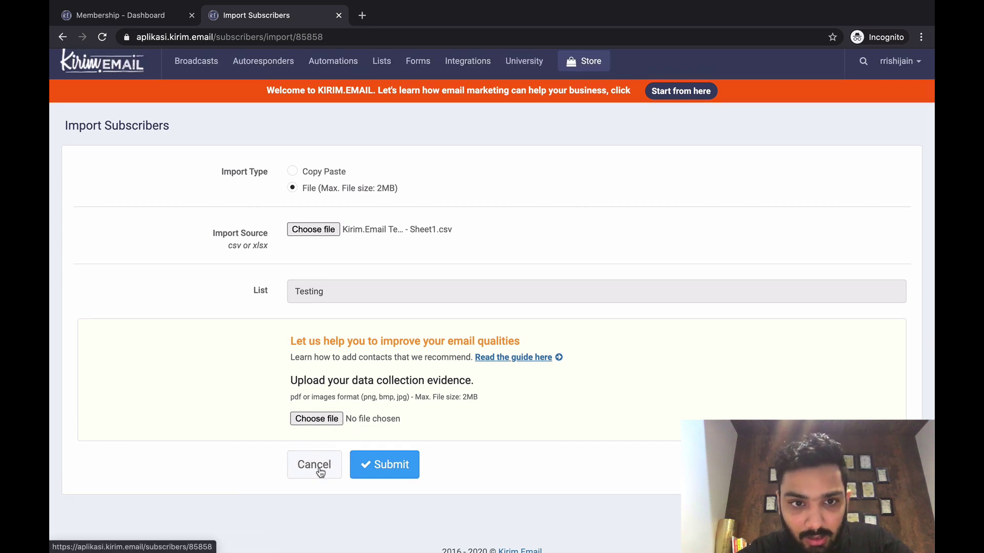
click(320, 472)
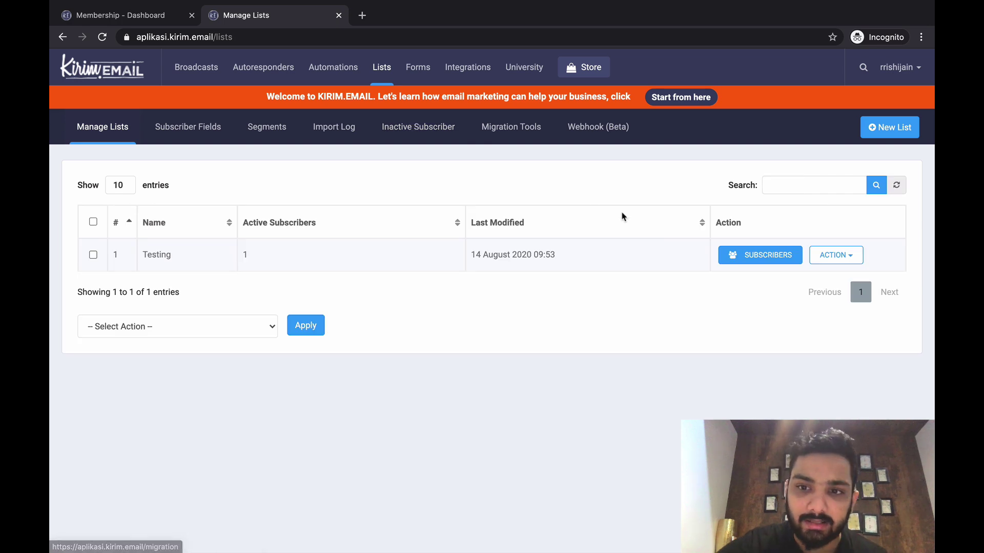
Step: Choose the Google Sheets integration for importing subscribers to the Testing list, and sign in to Google to grant permission
click(757, 260)
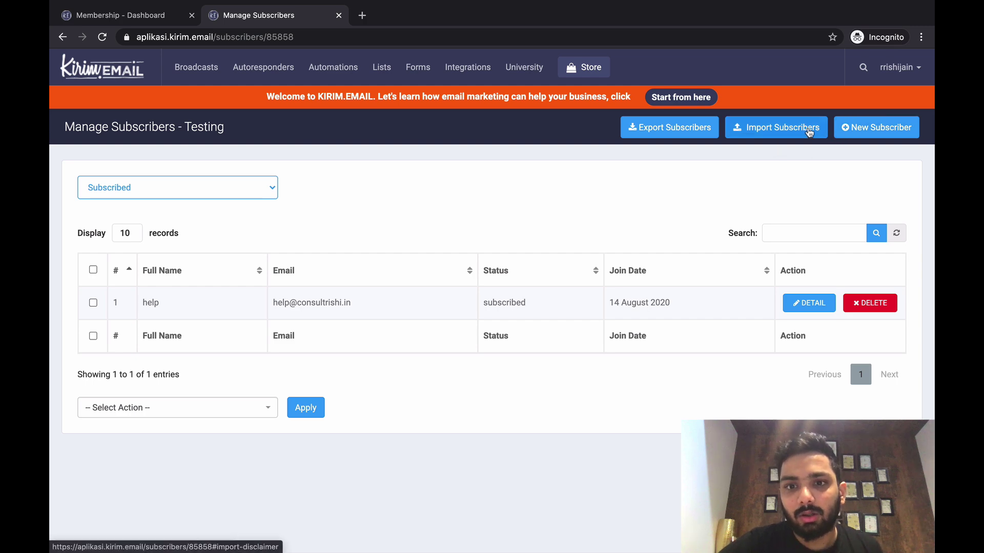
click(789, 131)
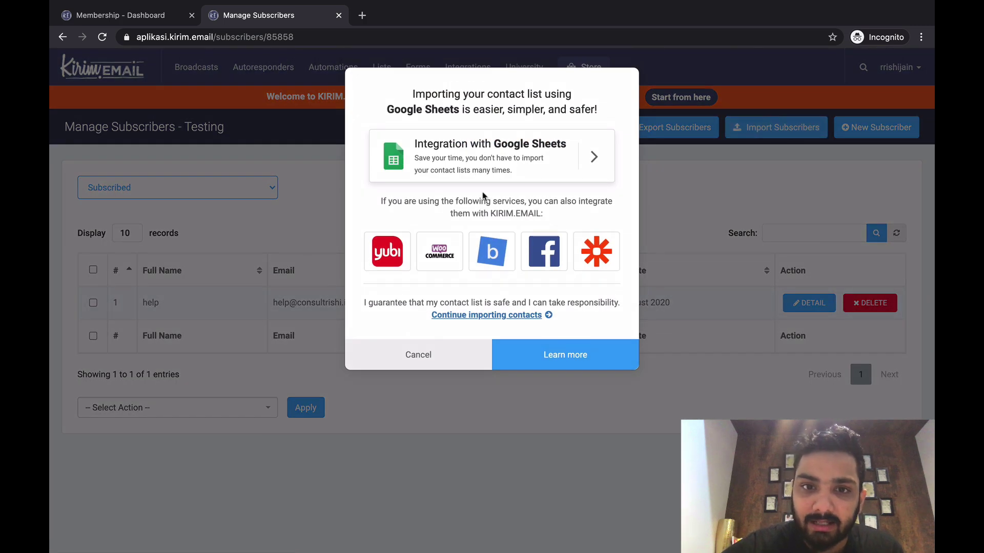
click(477, 159)
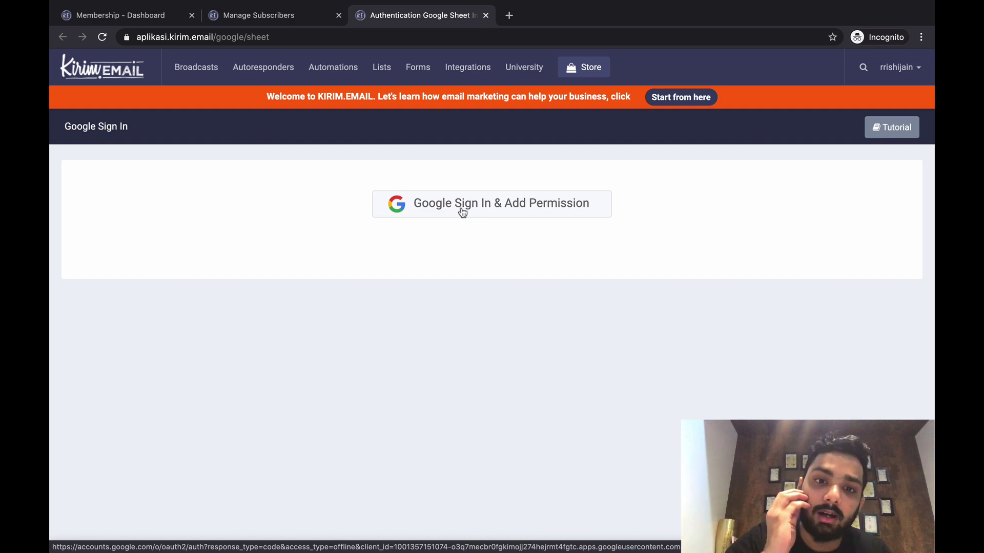
click(491, 211)
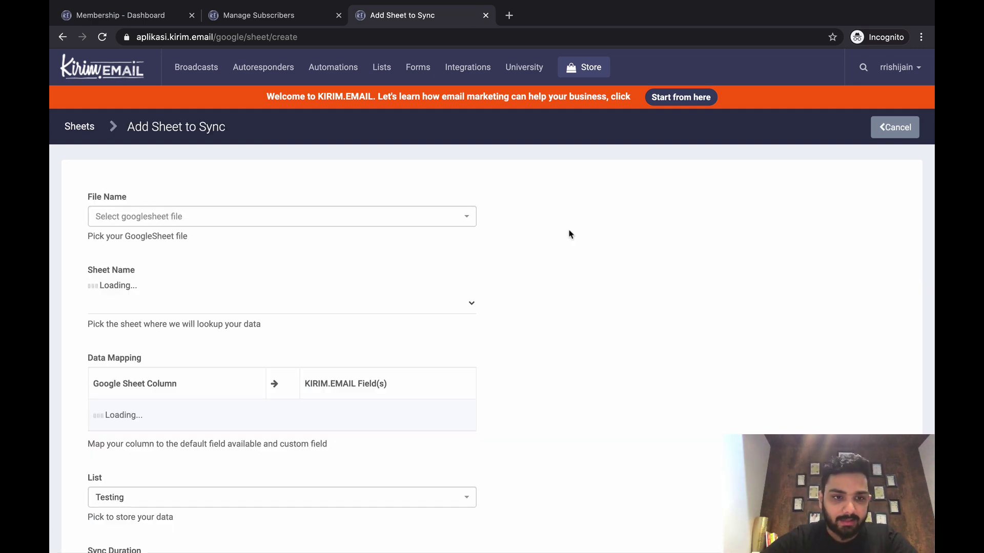
Step: Reload the sheet sync form and select Kirim.Email Test as the Google Sheets file
click(103, 37)
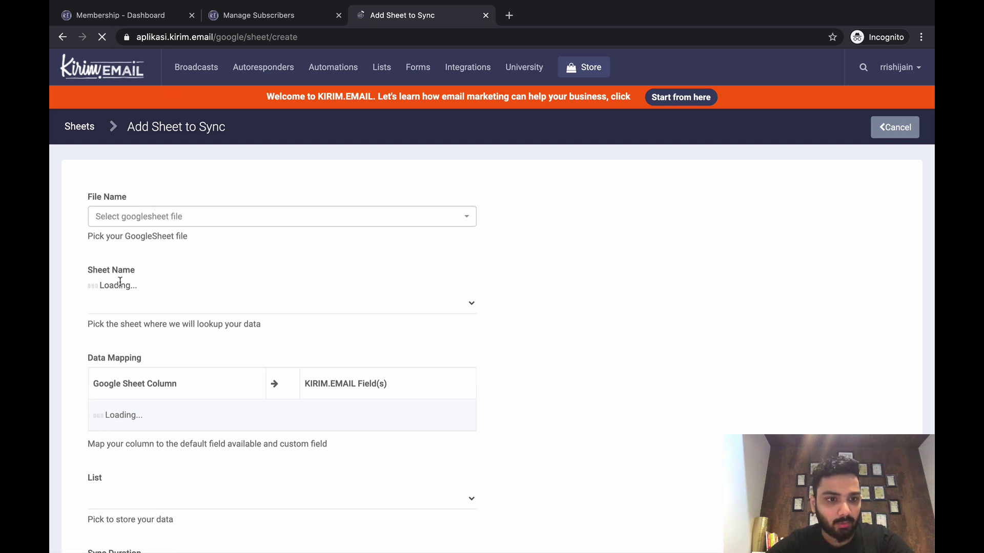
click(166, 219)
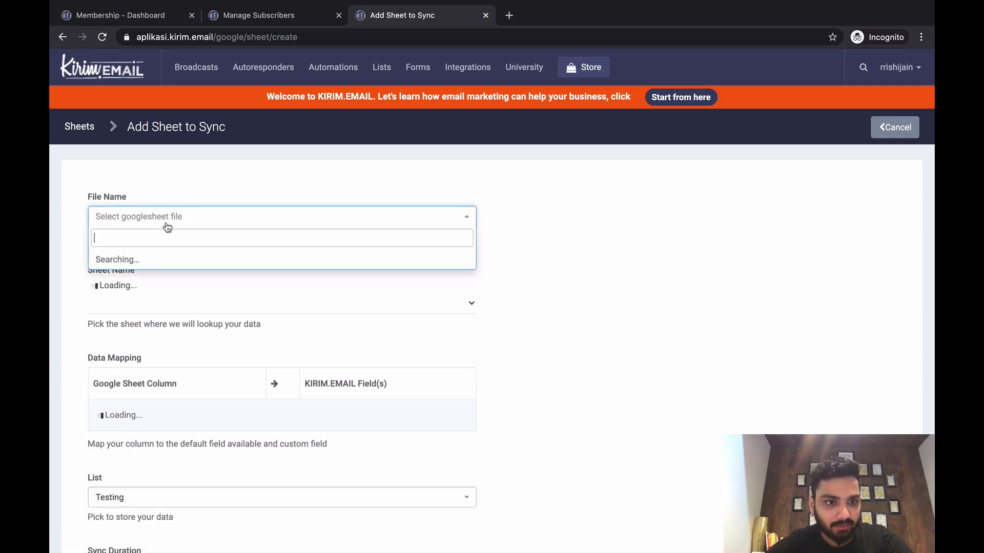
click(166, 257)
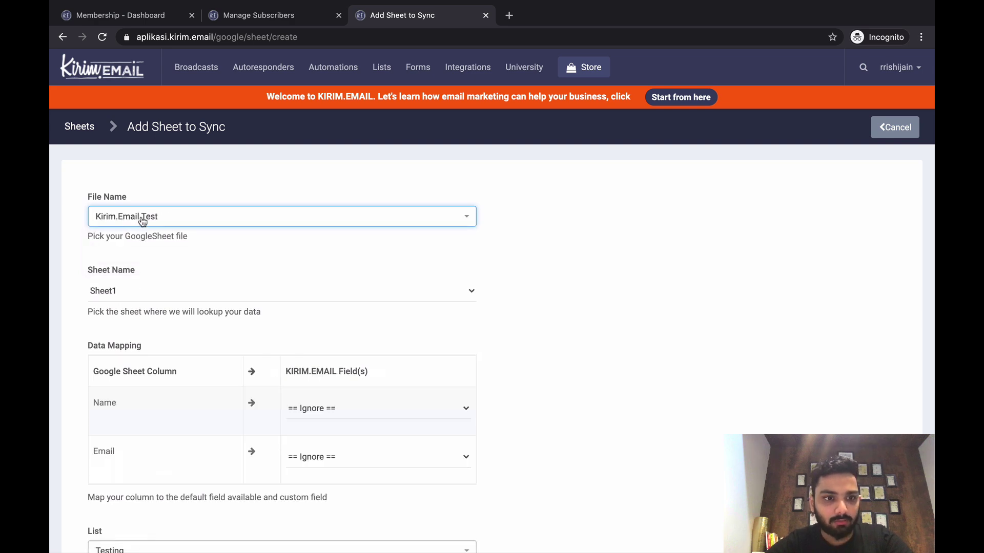
Step: Switch to Google Sheets, close the extra inbox tab, and check the Name and Email columns of the Kirim.Email Test spreadsheet
key(alt+Tab)
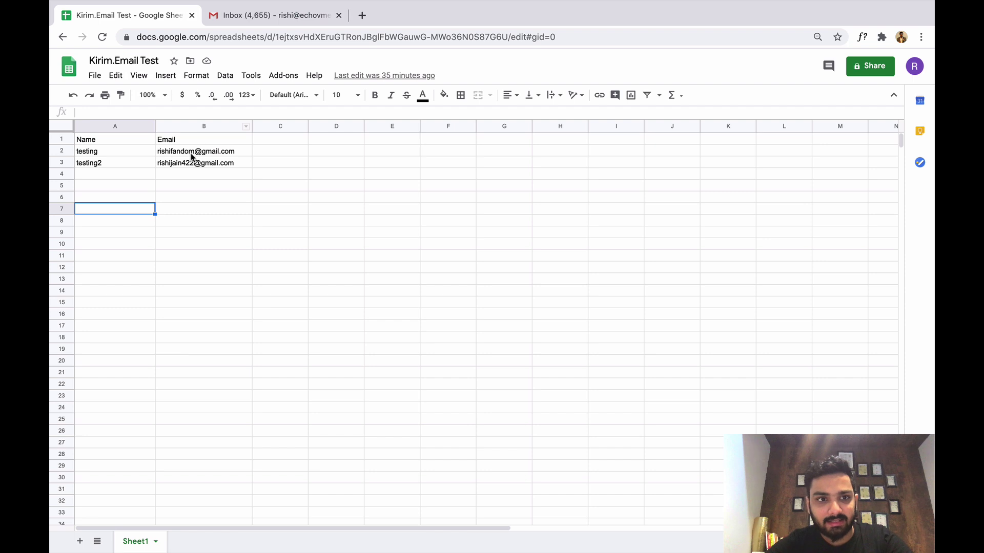
click(339, 15)
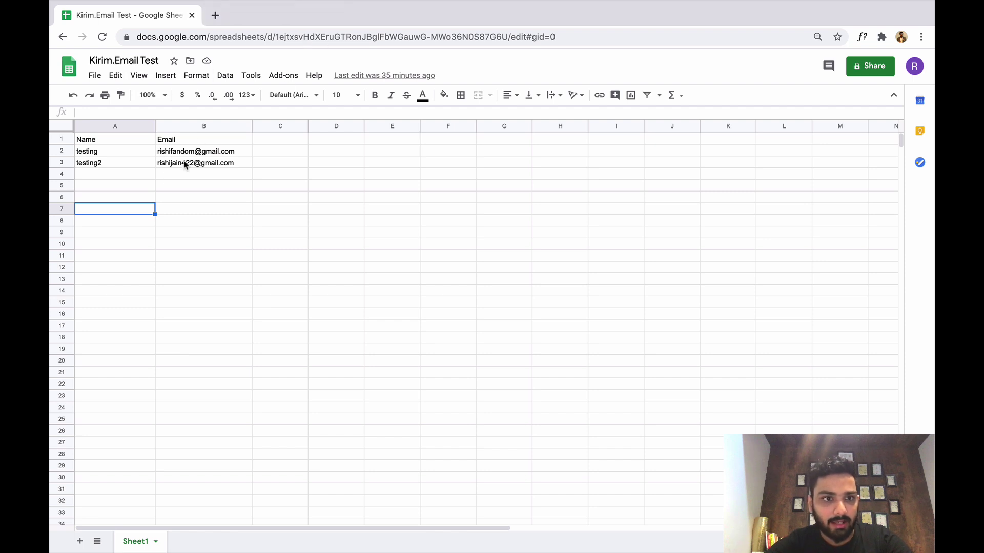
click(135, 178)
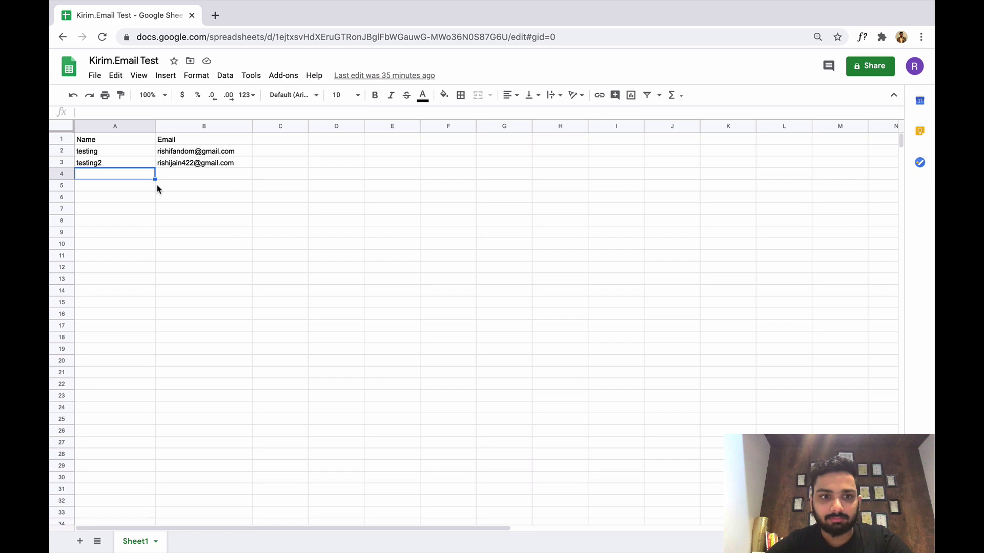
key(ctrl+Left)
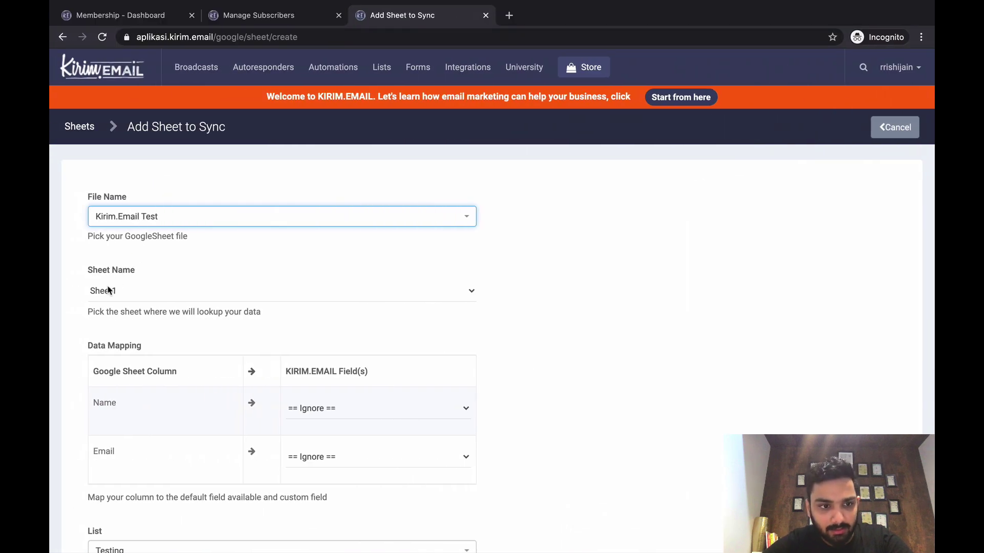
Step: Back in the KIRIM.EMAIL sync form, map the sheet's Name column to Full Name and its Email column to Email
scroll(114, 289, down, 1)
scroll(115, 286, down, 3)
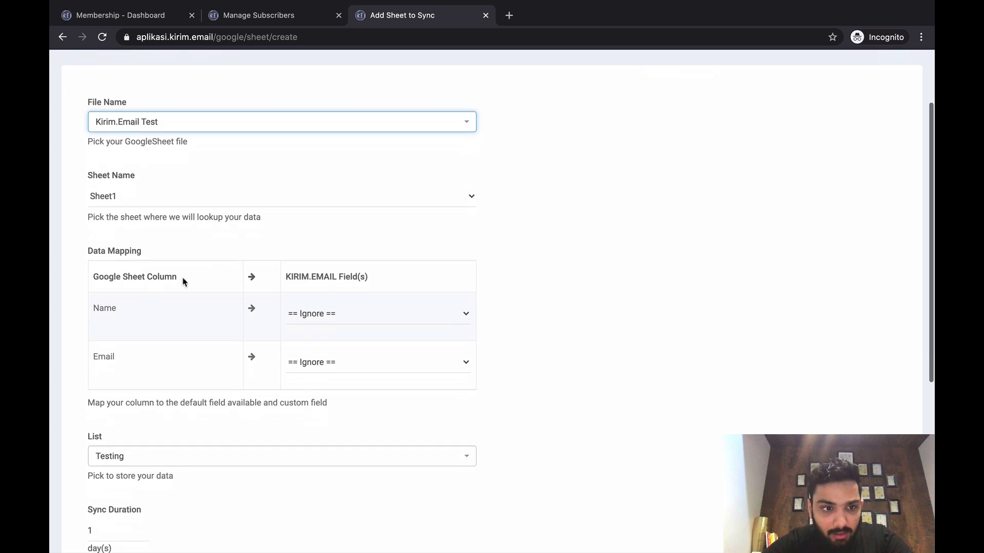
scroll(256, 300, down, 1)
click(357, 246)
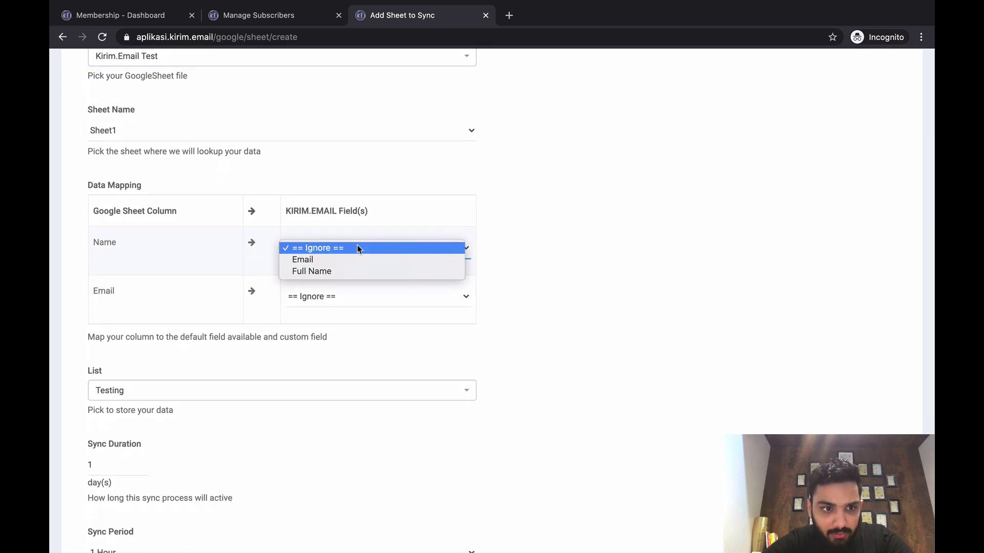
click(361, 272)
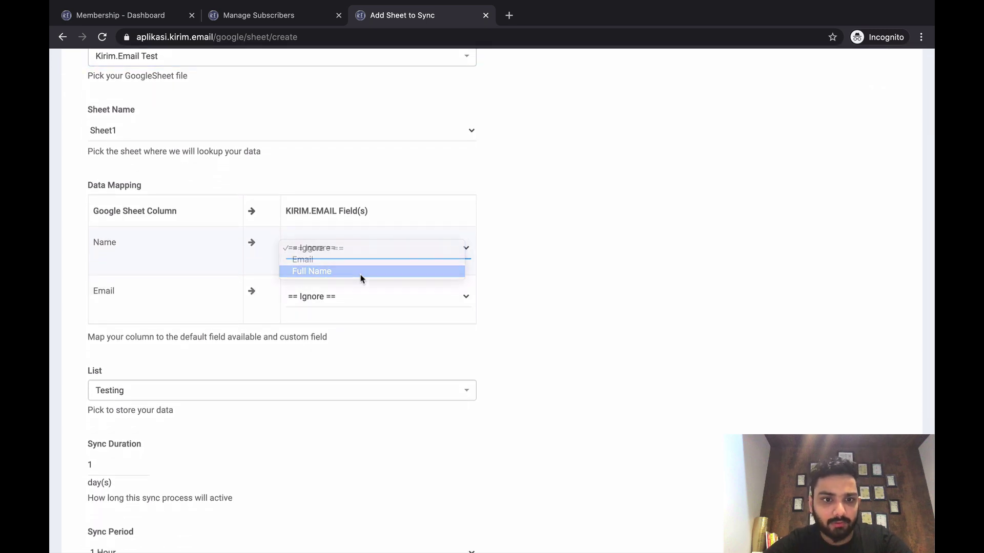
click(365, 302)
click(329, 314)
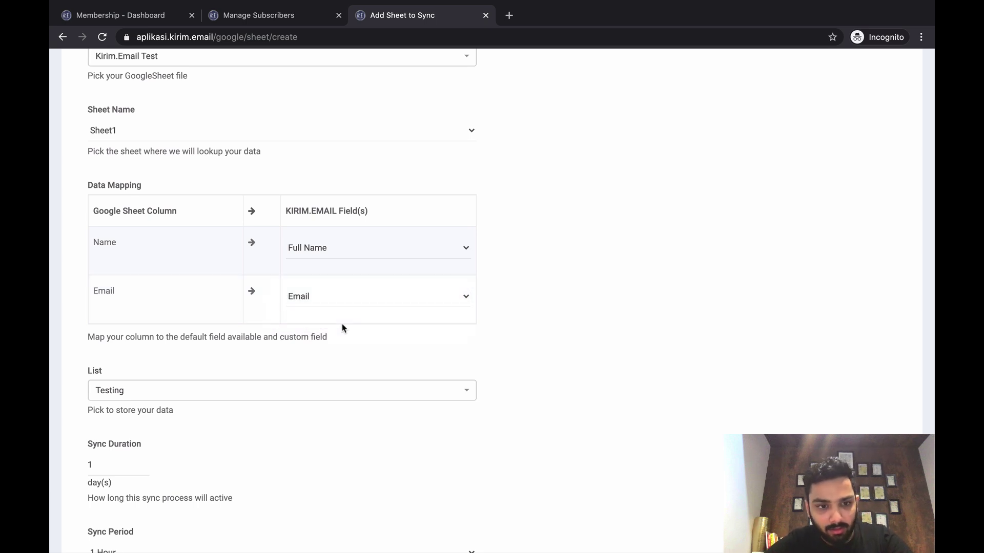
scroll(342, 328, down, 1)
scroll(341, 327, down, 4)
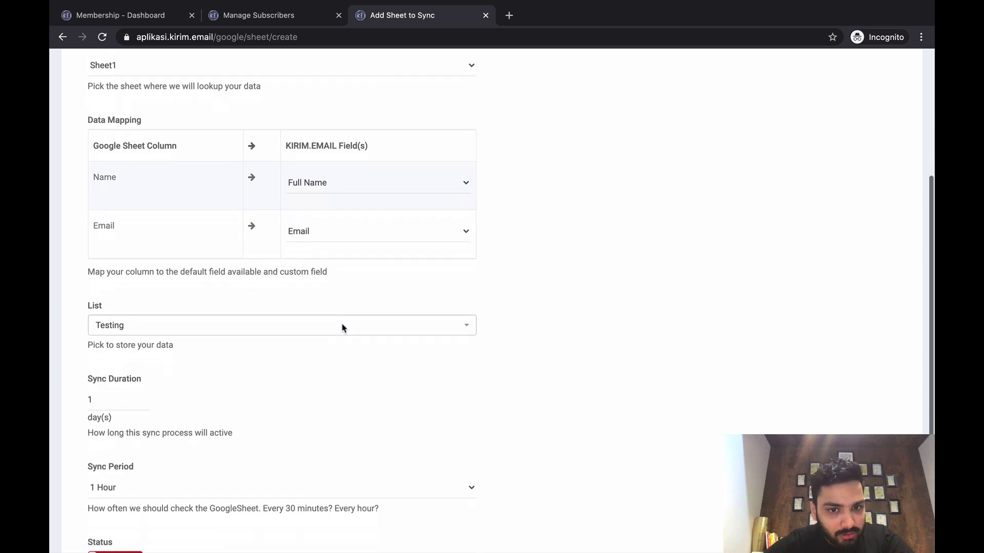
Step: Choose Testing as the list that stores the sheet's data and set the sync period to 30 Minute
click(265, 302)
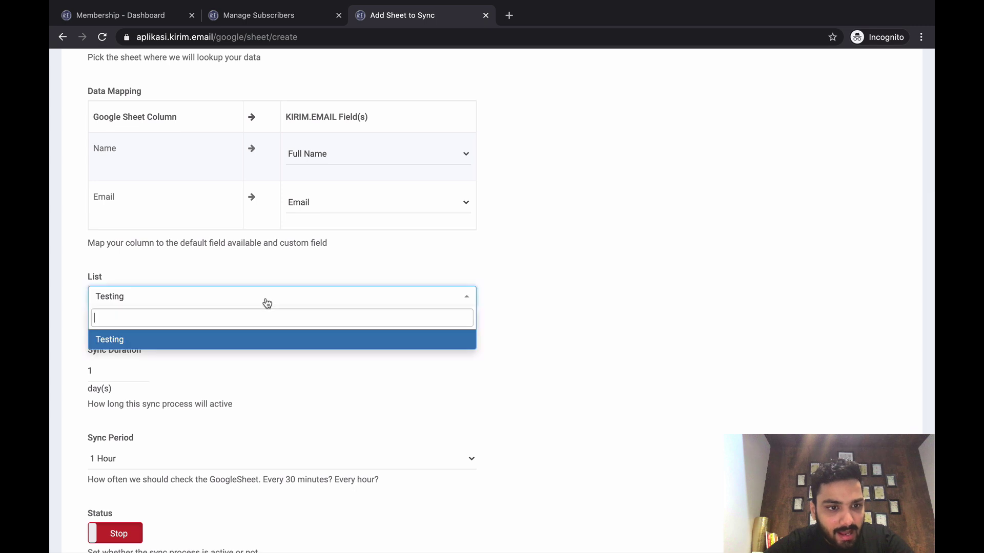
click(243, 343)
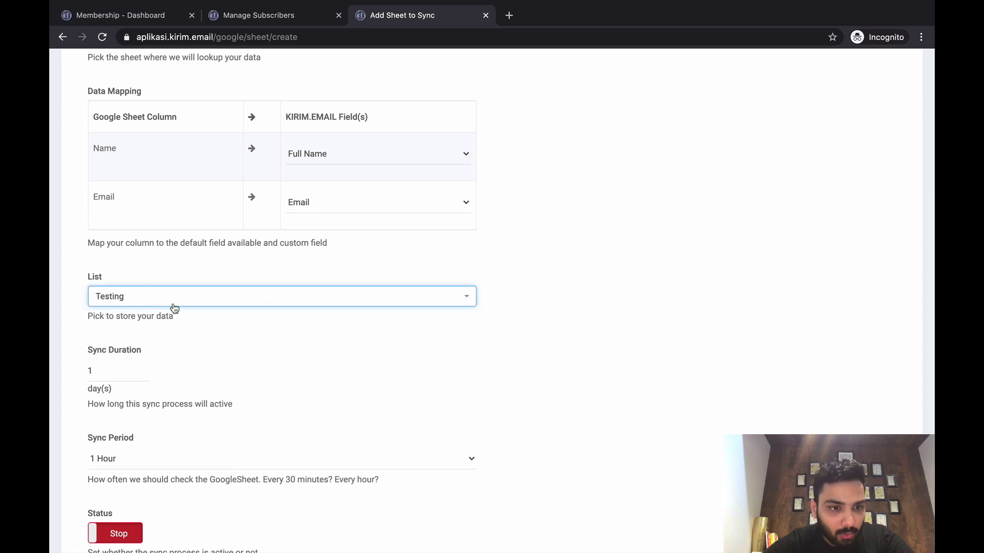
scroll(177, 317, down, 1)
scroll(178, 319, down, 5)
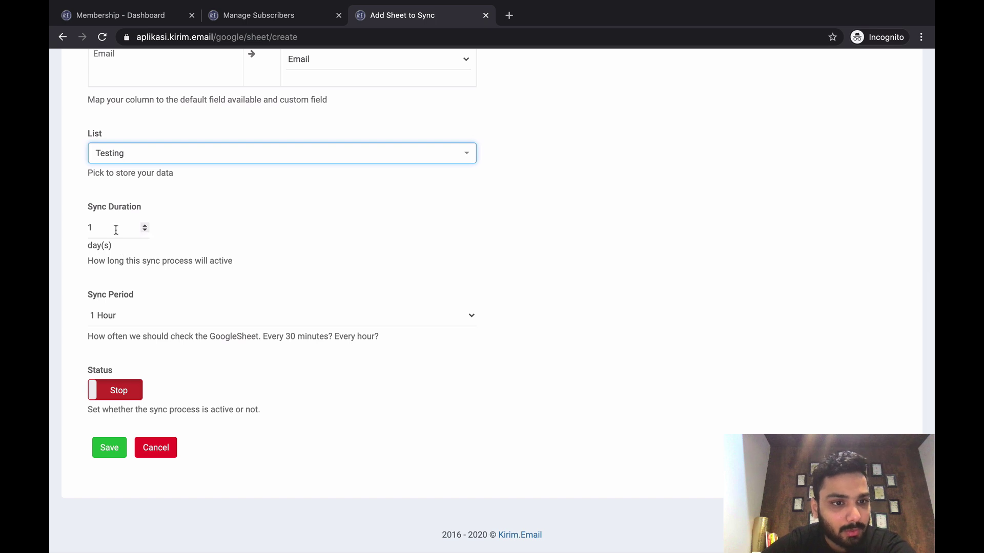
click(125, 316)
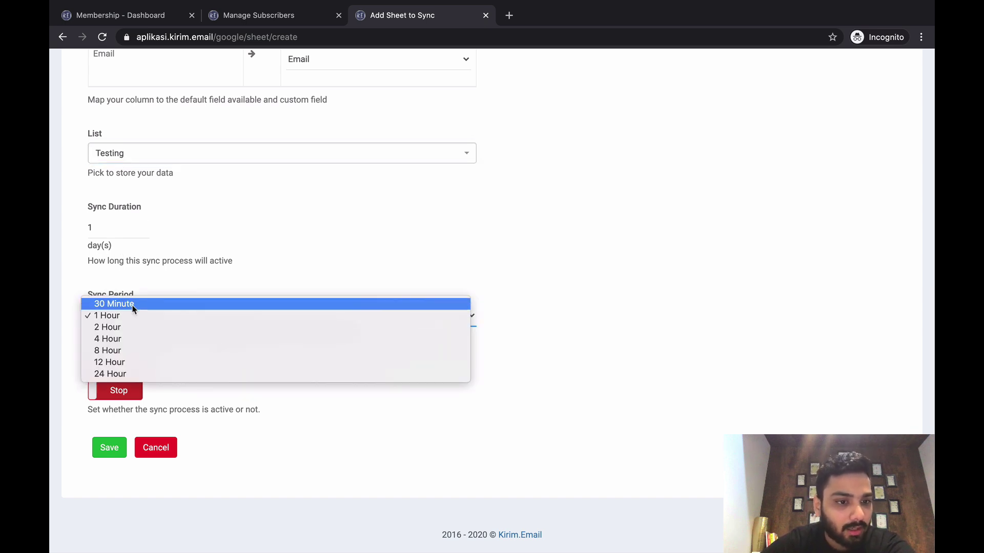
click(132, 307)
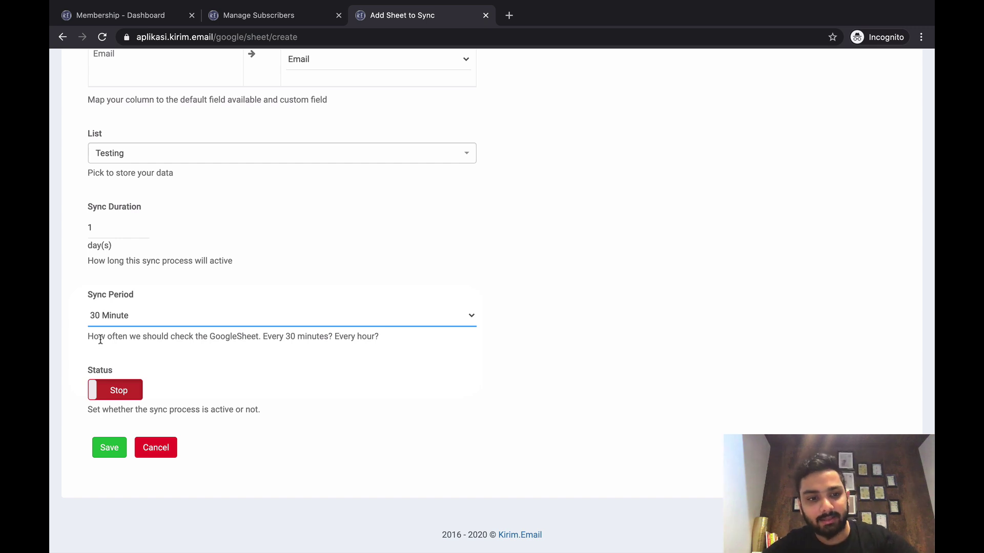
drag(94, 338, 363, 334)
click(364, 345)
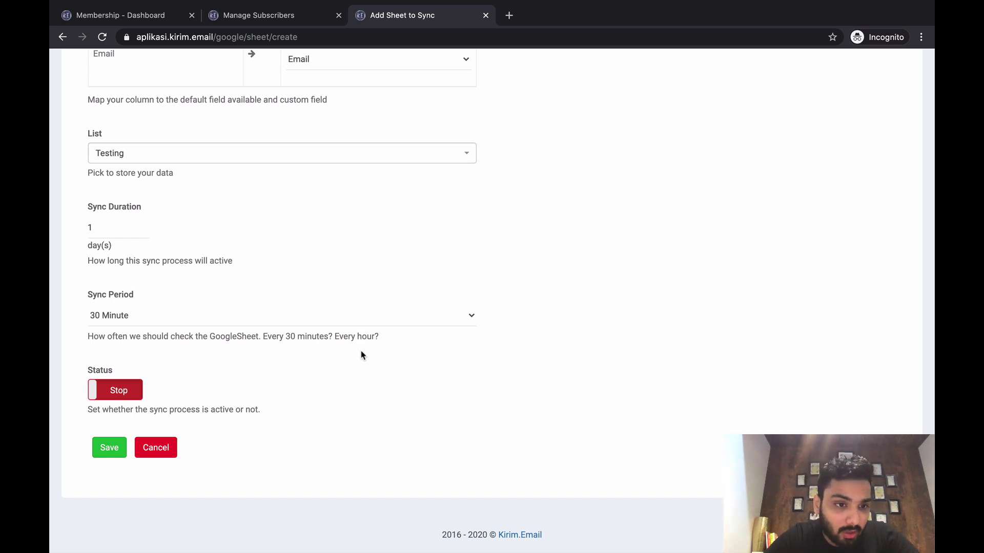
click(397, 325)
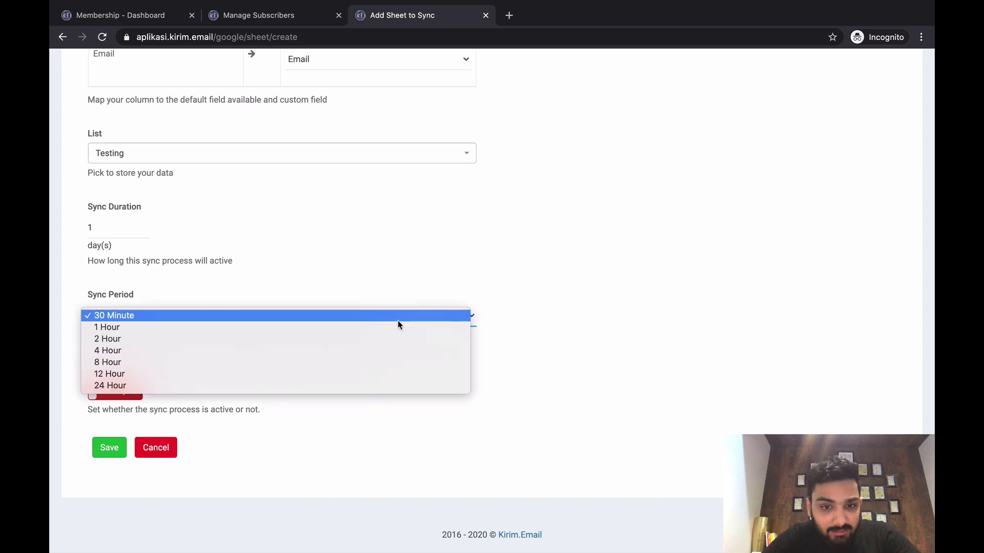
click(397, 321)
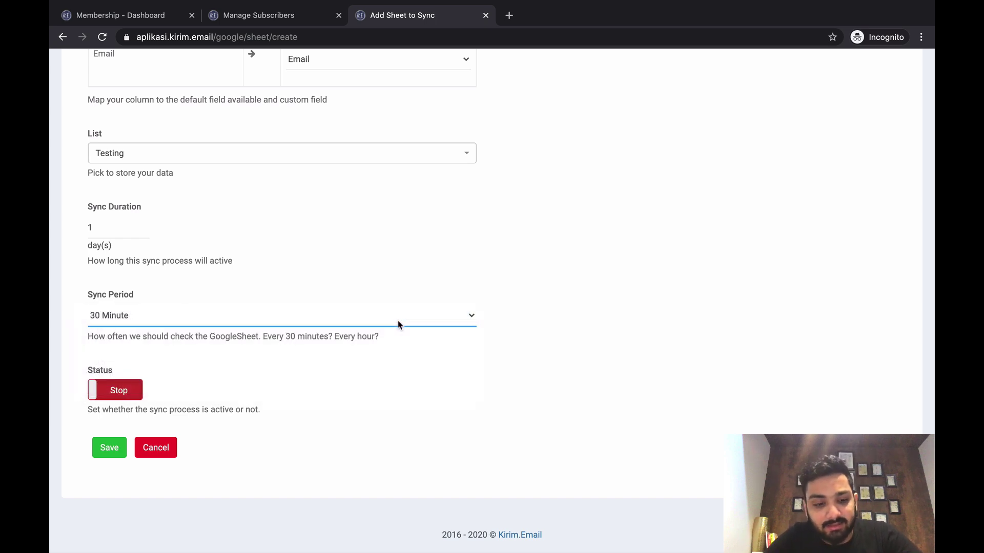
click(399, 324)
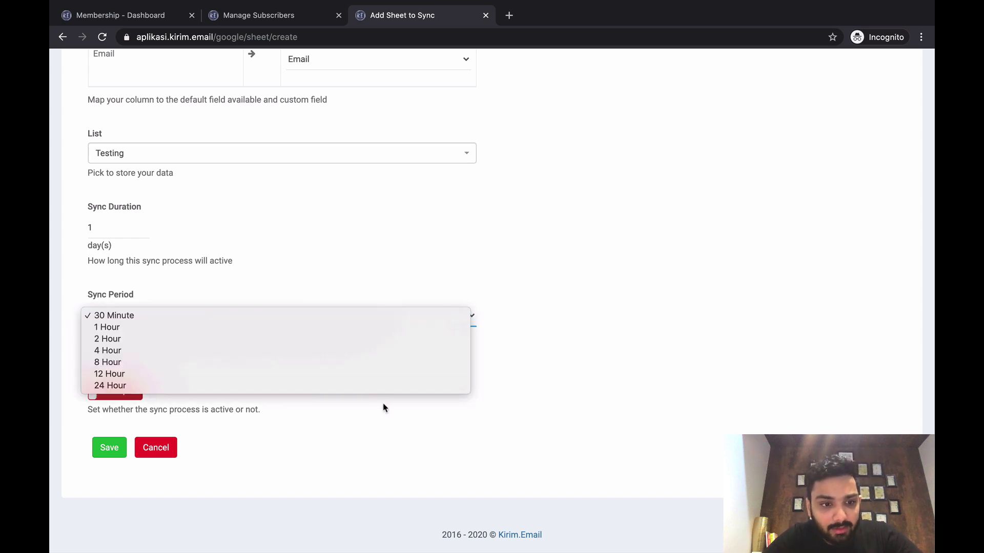
click(405, 314)
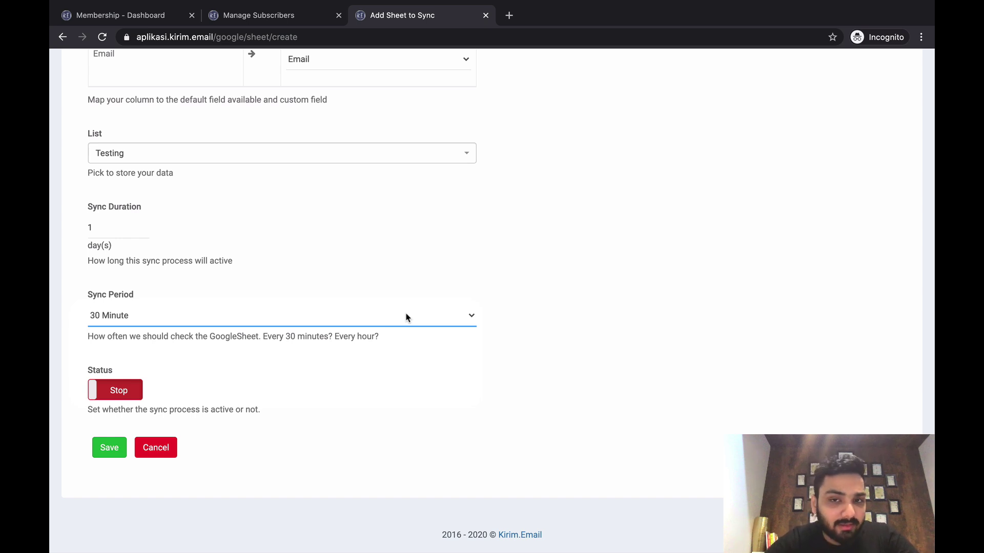
Step: Set the sync status to running, save the sheet sync, and close the success message
scroll(406, 318, up, 3)
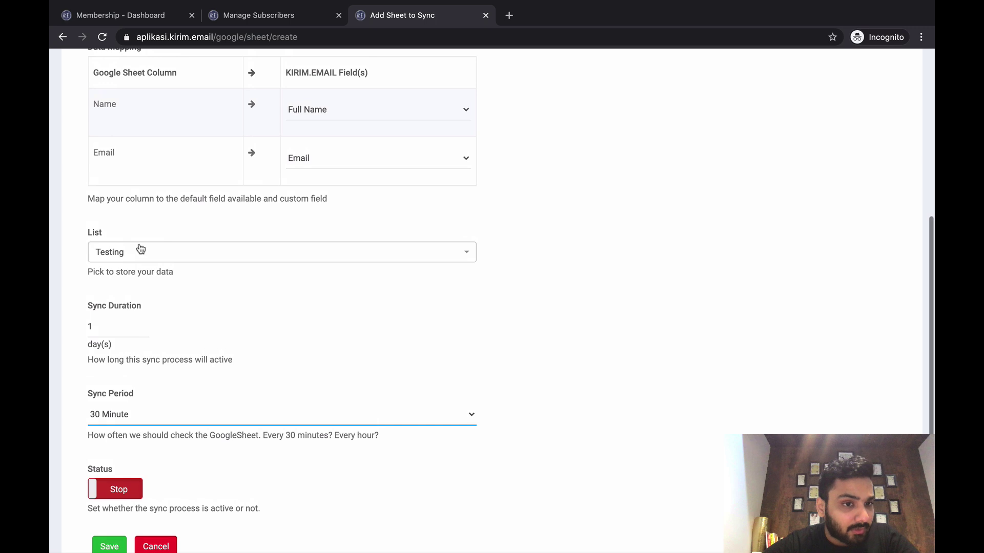
scroll(143, 273, up, 1)
scroll(143, 274, down, 4)
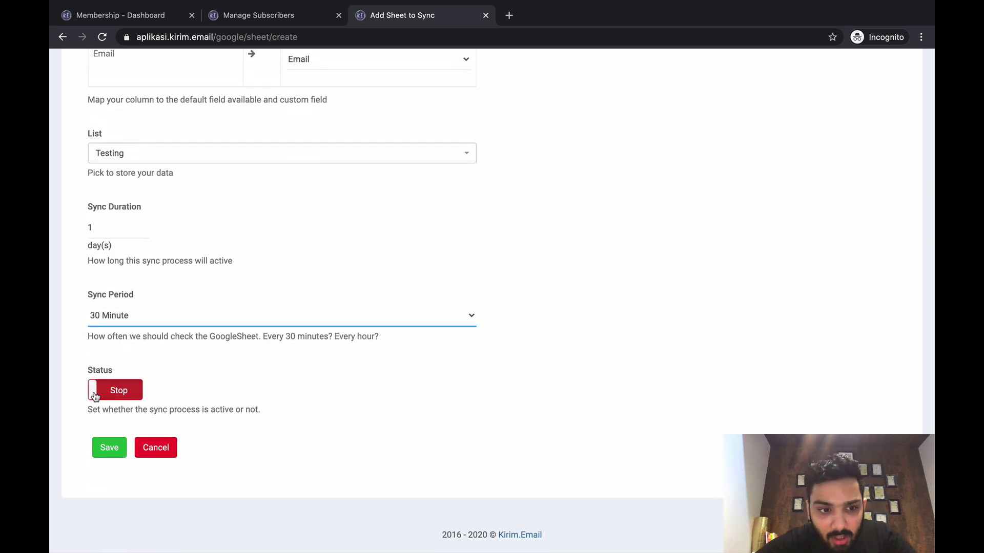
click(95, 394)
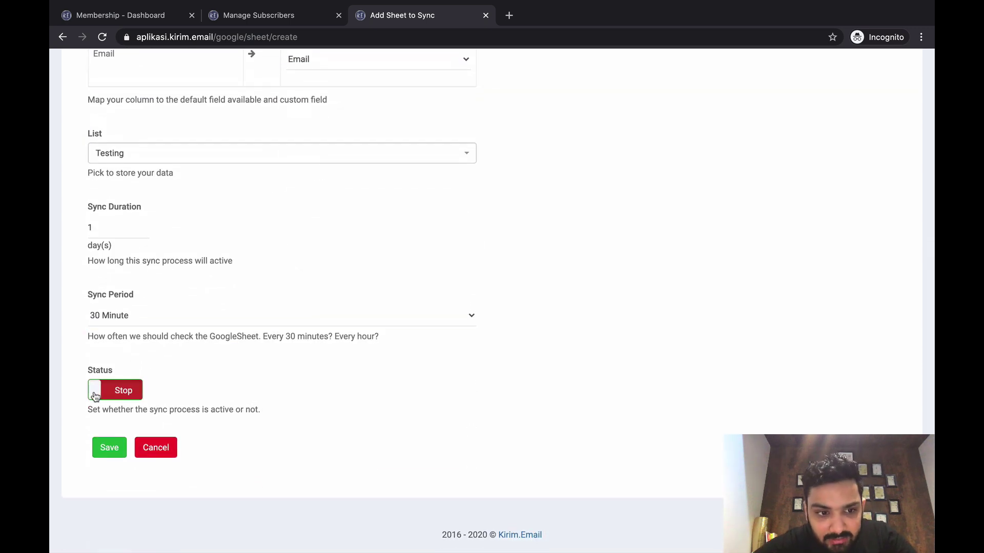
click(106, 448)
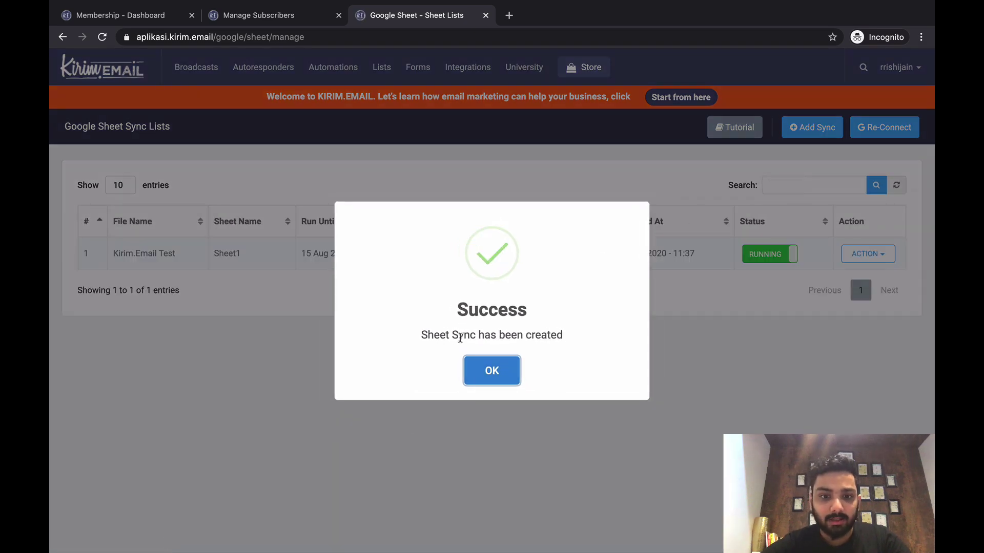
click(492, 373)
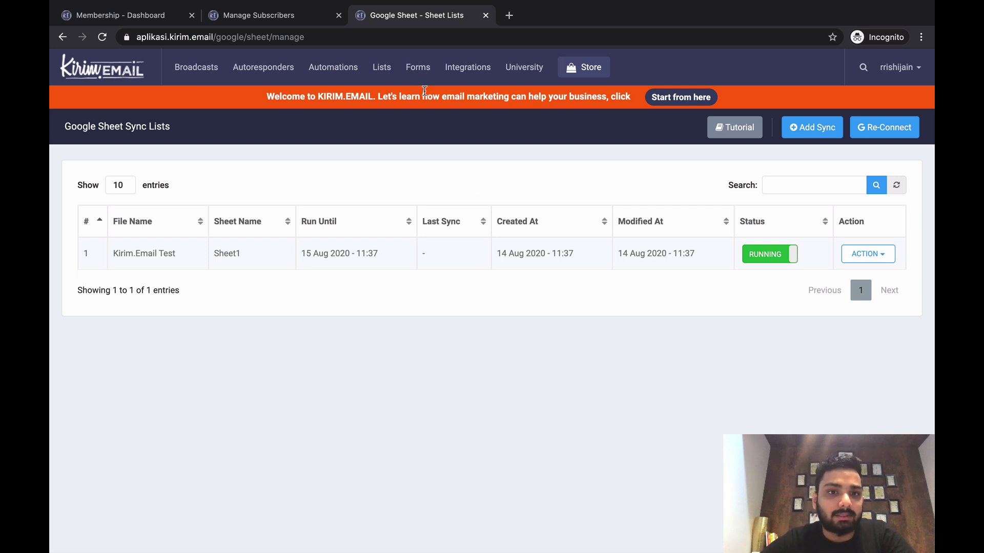
Step: Open the contact lists and refresh the page to check the Testing list's active subscribers
click(379, 72)
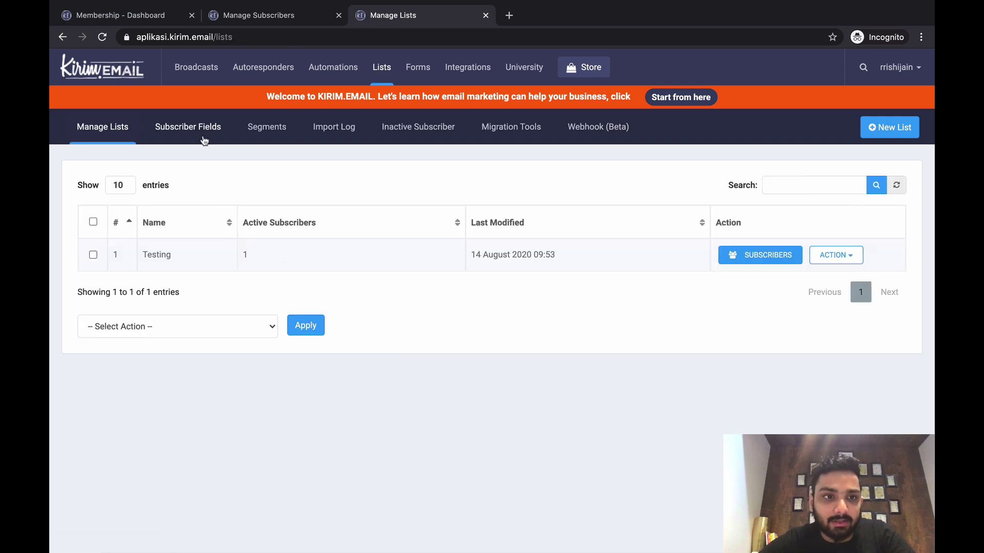
click(100, 45)
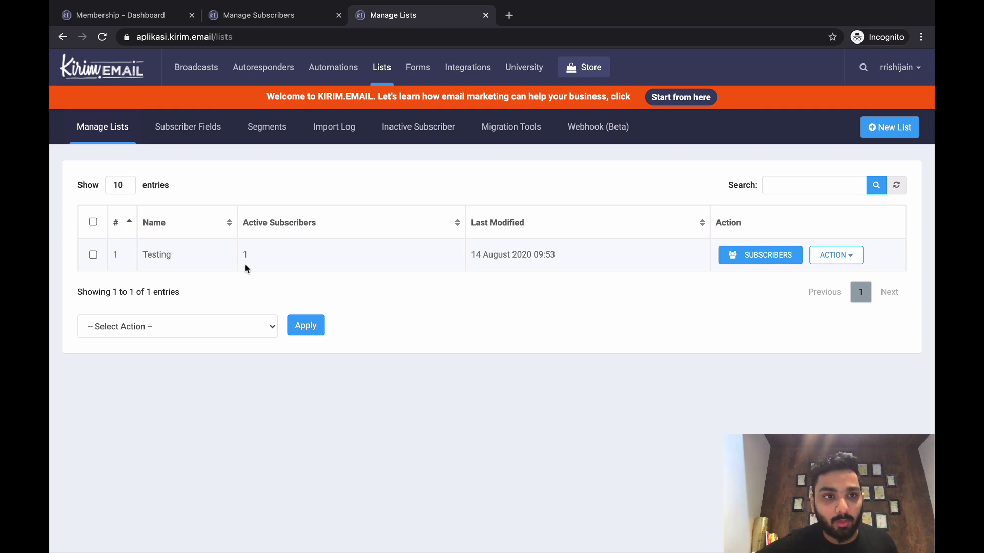
click(102, 38)
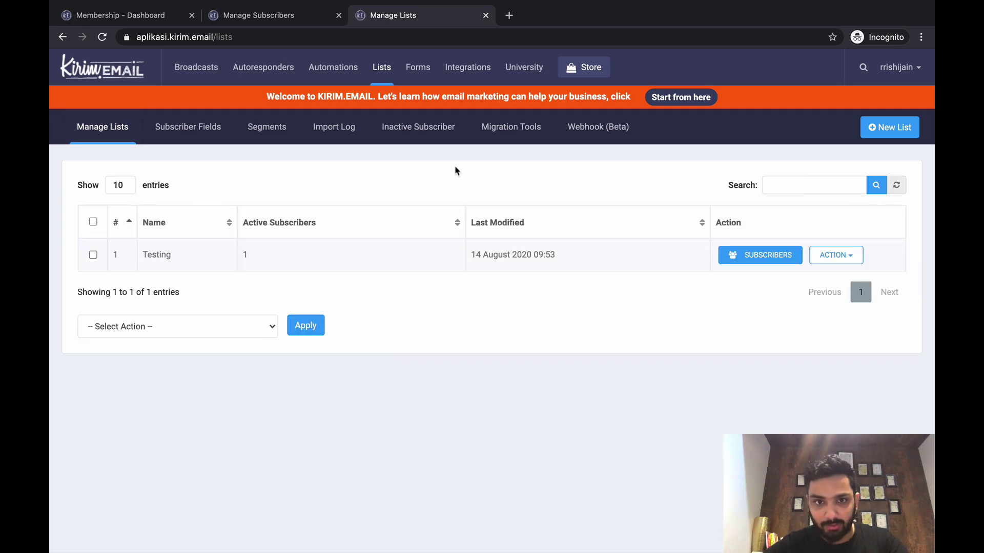
Step: Open the Facebook integration dashboard from the Integrations page
click(463, 70)
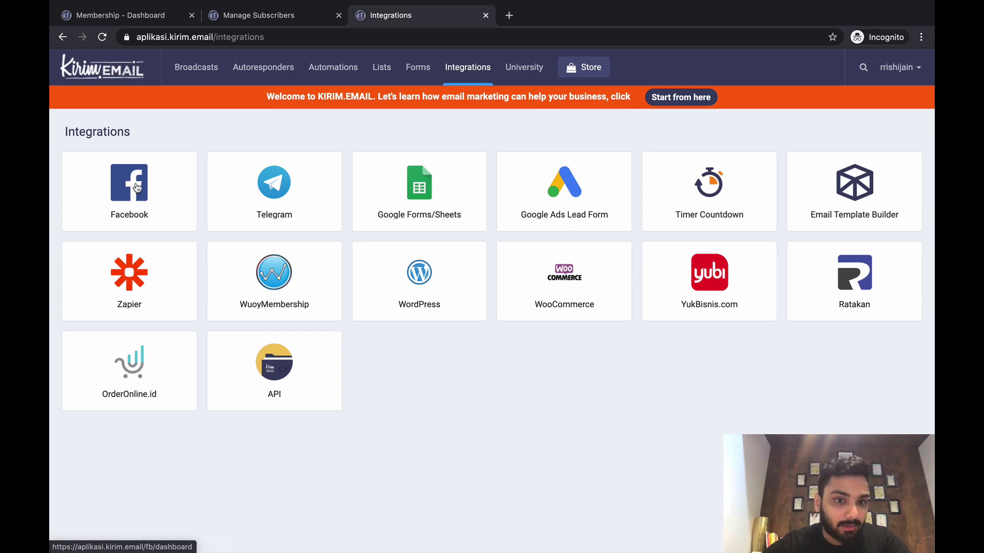
click(136, 188)
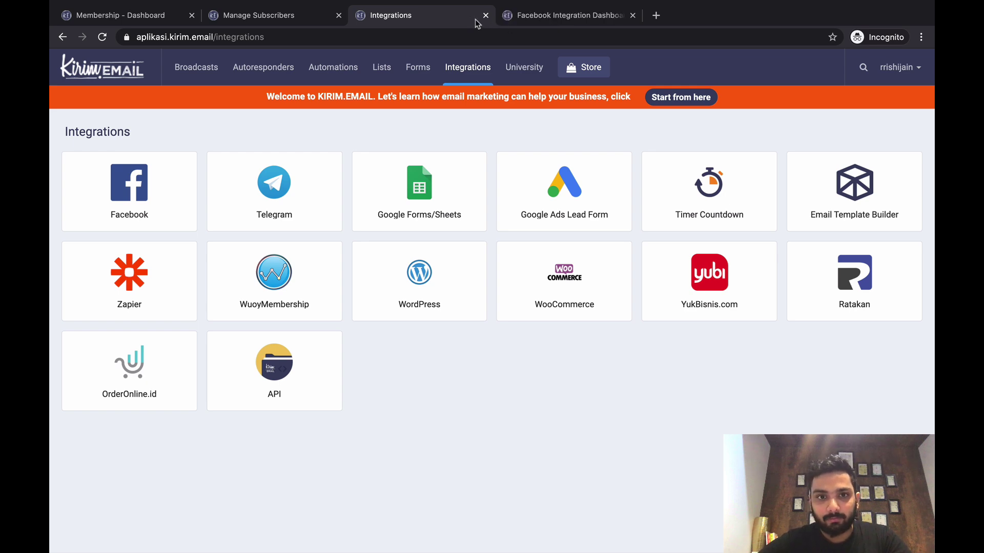
click(526, 17)
Step: Dismiss the import dialog on the Testing subscribers page, open the contact lists there, and return to the Facebook integration dashboard
click(293, 18)
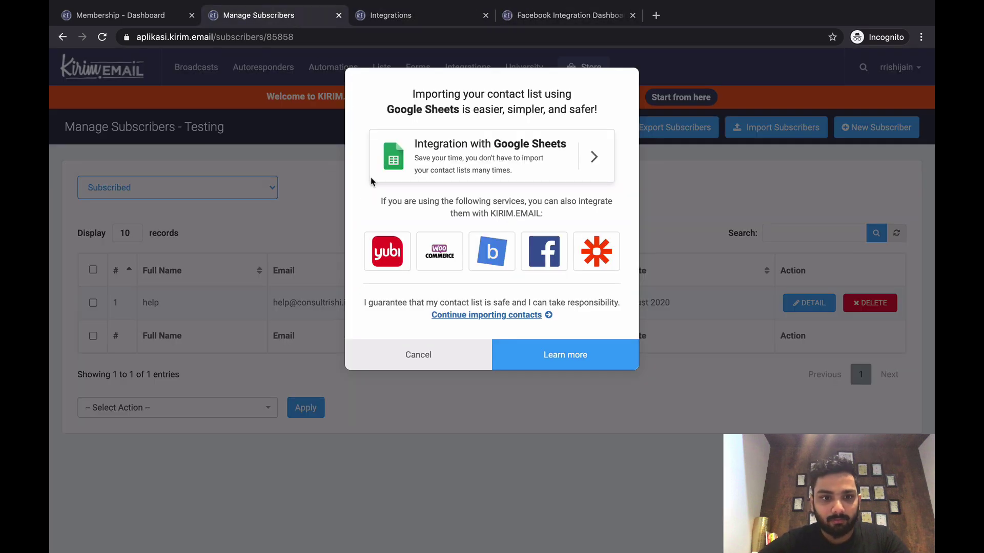
click(305, 184)
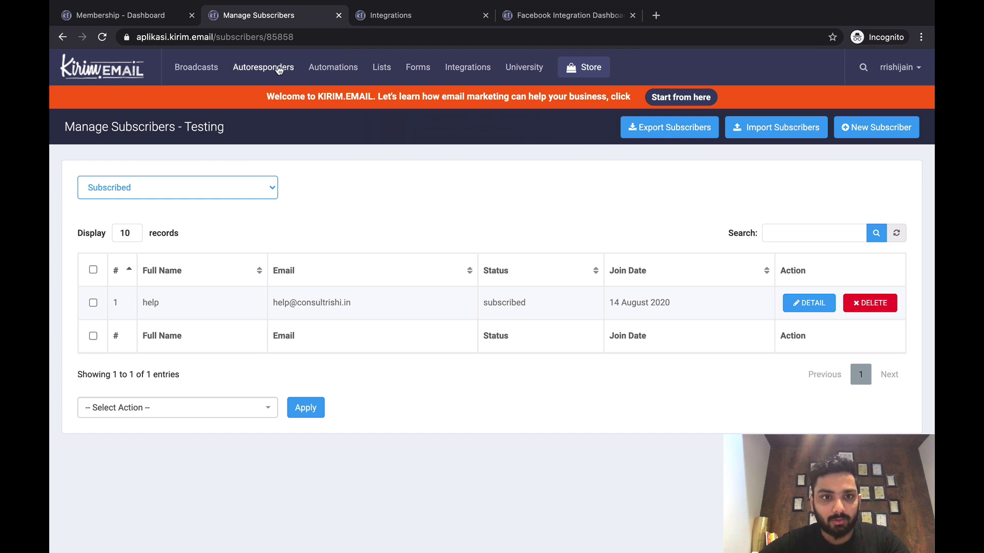
click(381, 67)
click(537, 14)
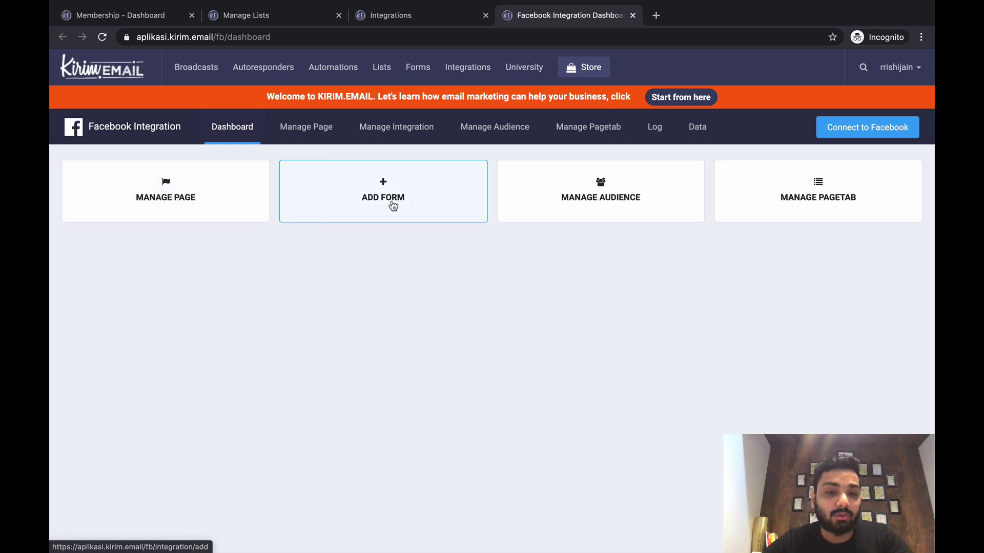
click(439, 13)
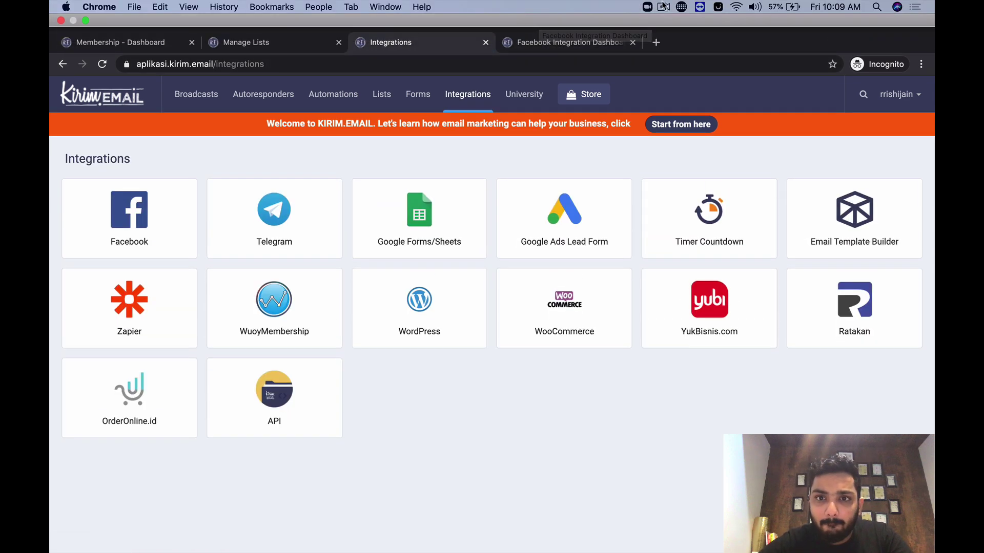
click(663, 6)
click(688, 41)
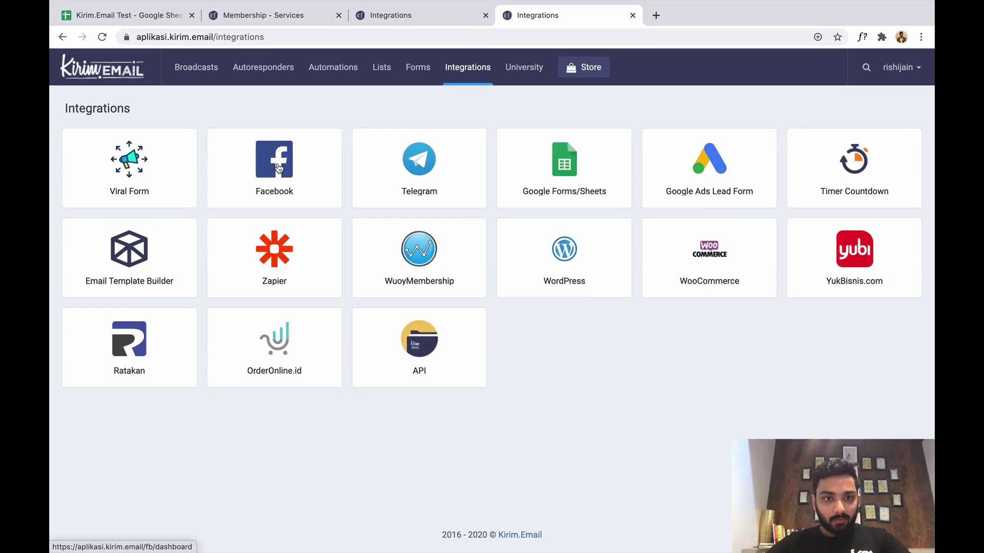
Step: Open the Facebook integration to view its managed pages, and return to the Integrations page
click(276, 168)
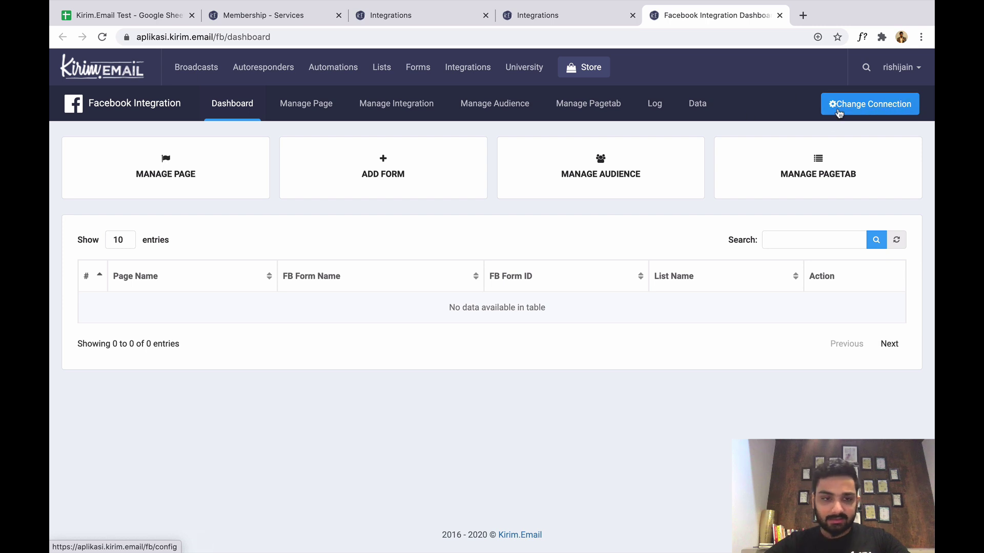
click(147, 177)
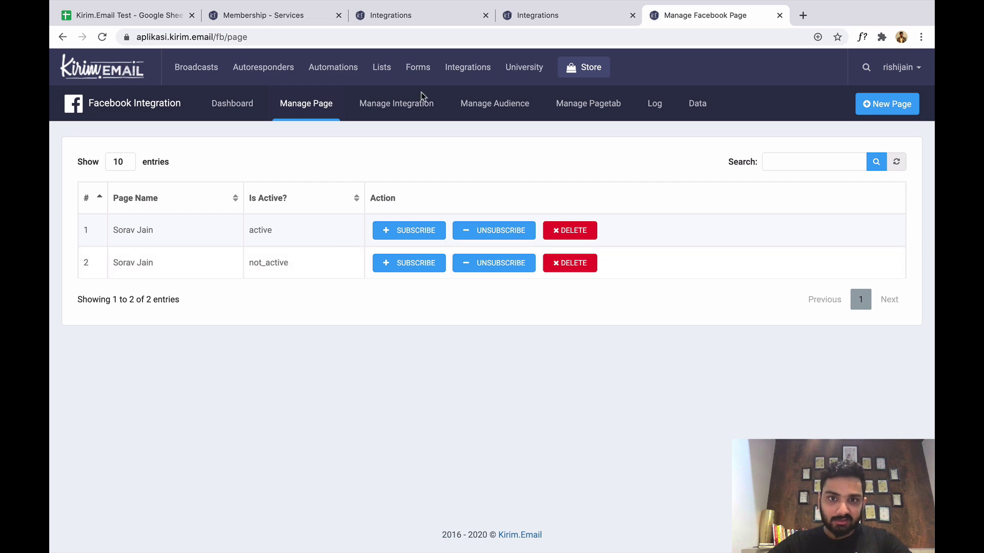
click(464, 67)
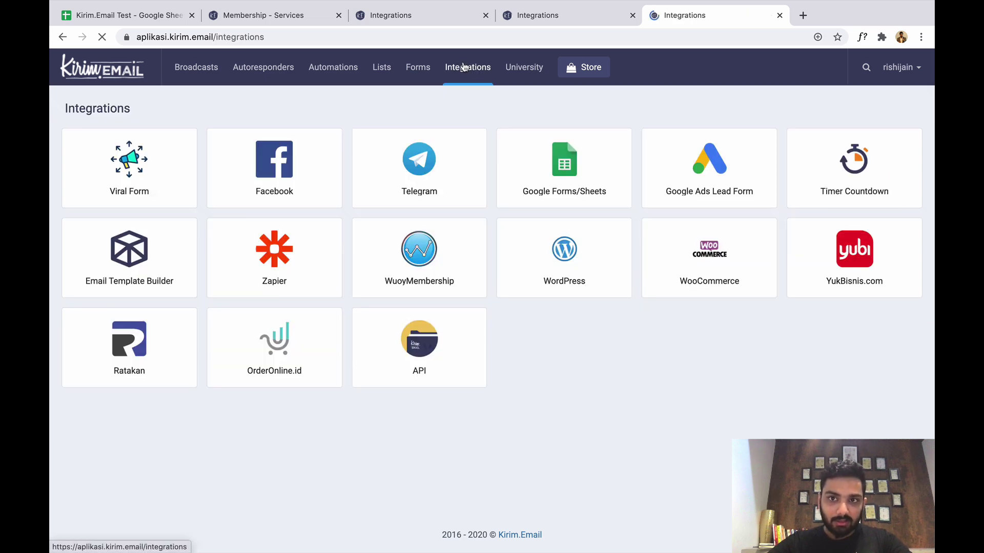
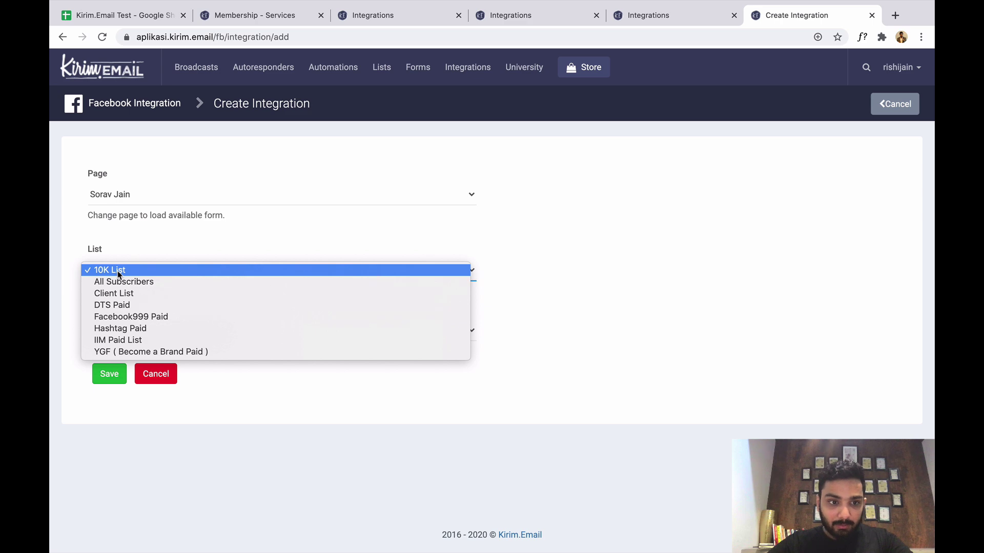
Step: Create a Facebook integration linking the form DigitalGuruThursdays -Digital Agency-copy to the 10K List, and save it
click(132, 270)
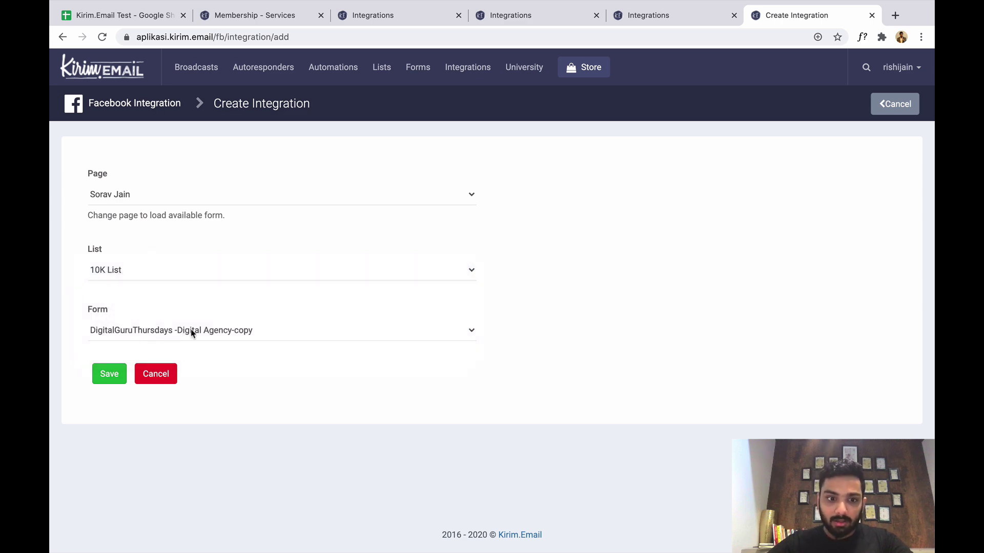
click(465, 337)
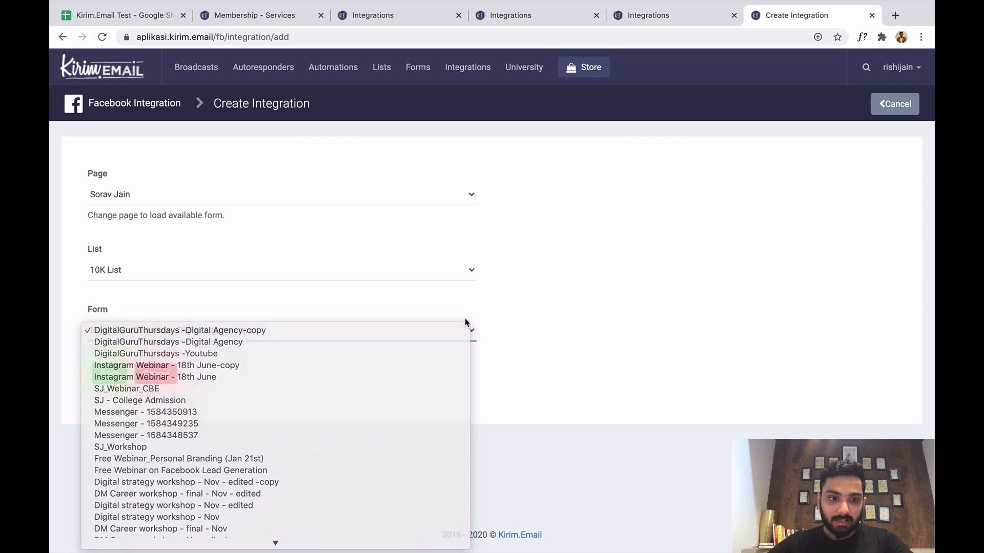
click(468, 325)
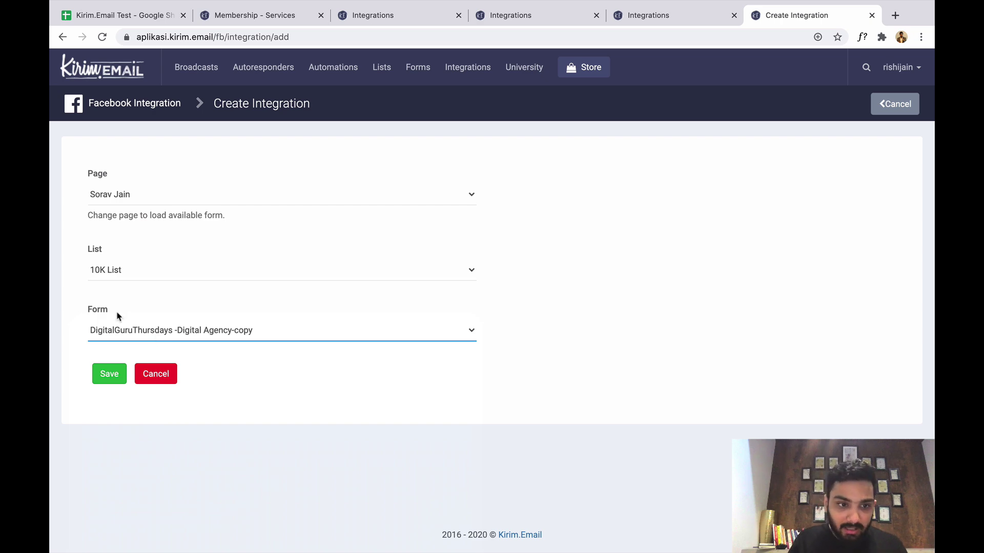
click(124, 373)
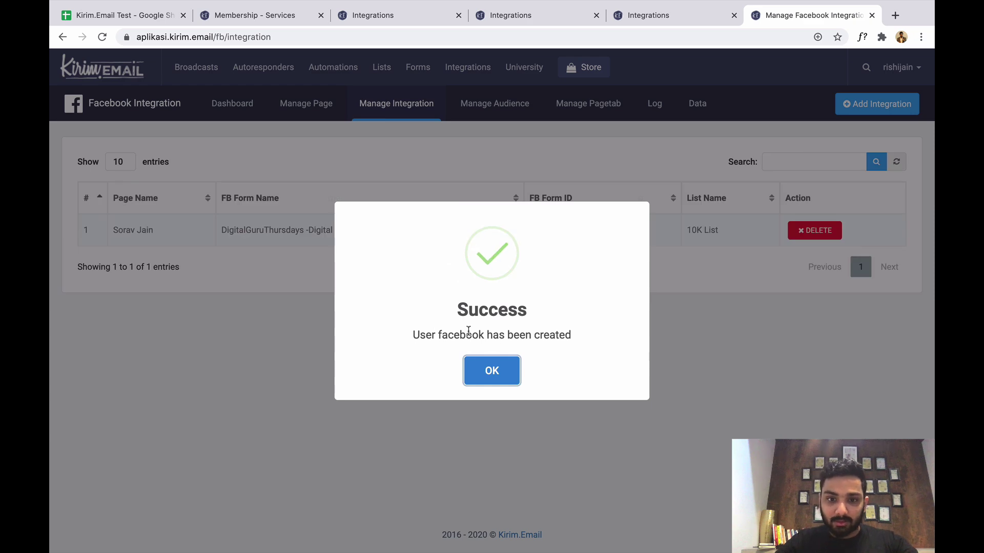
click(500, 371)
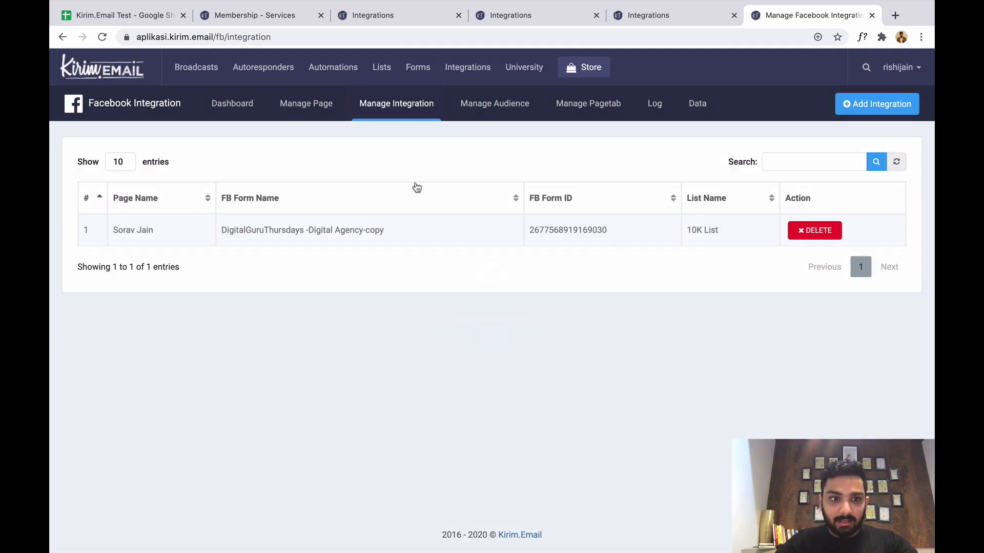
Step: Delete the Facebook integration for the 10K List and confirm its removal
click(815, 229)
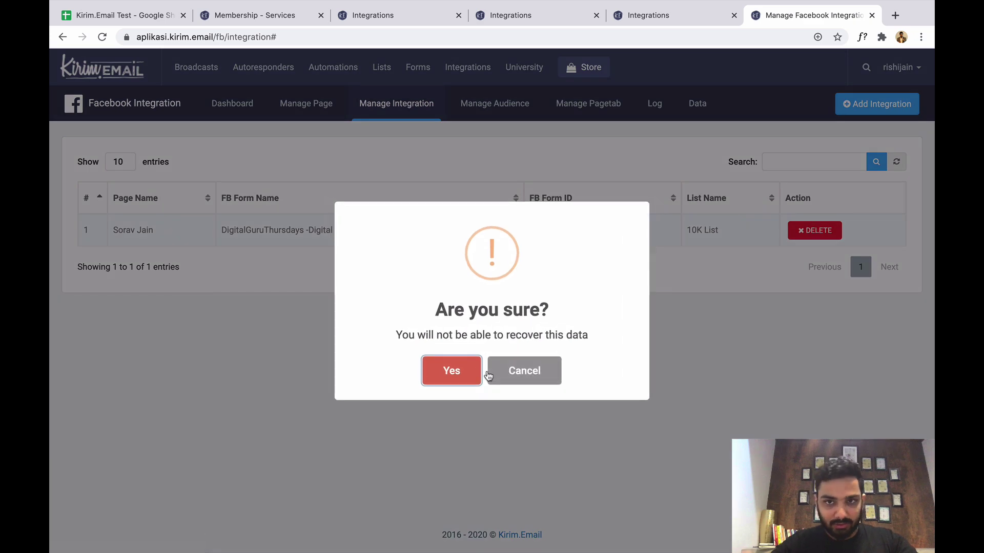
click(451, 379)
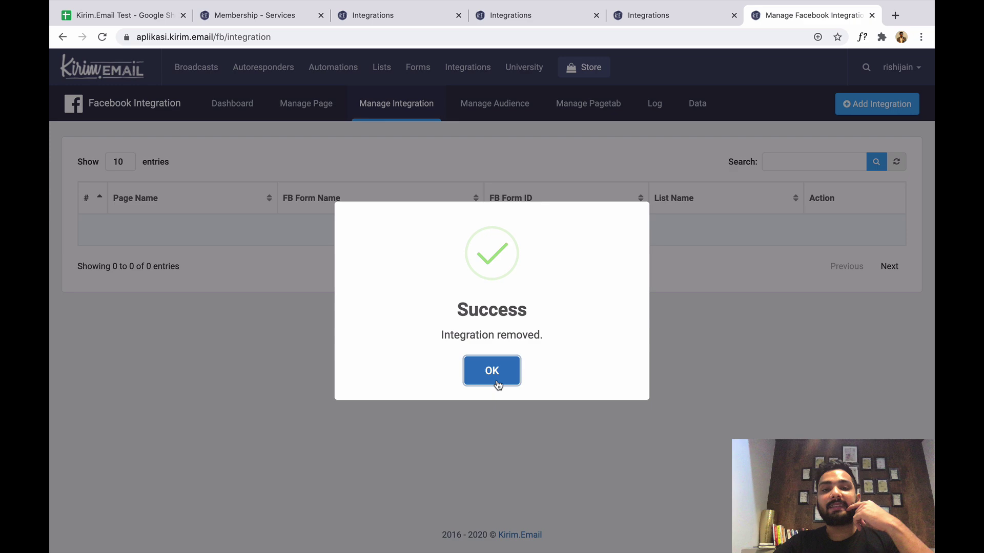
click(495, 380)
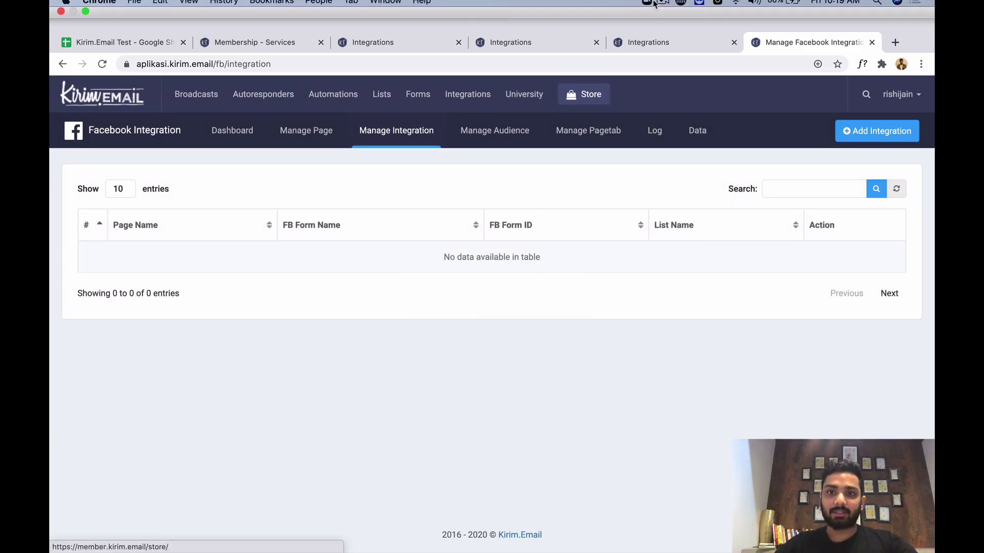
click(654, 2)
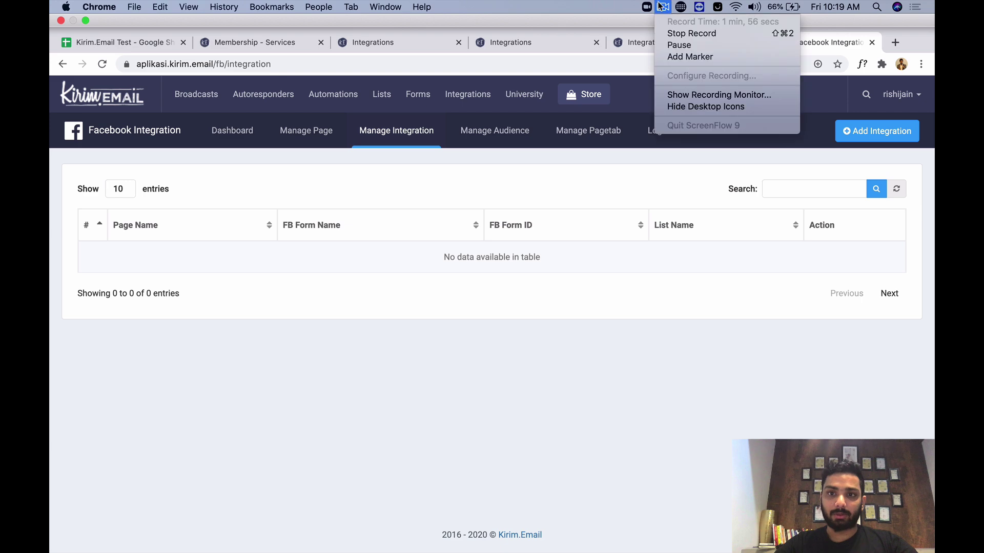
click(645, 144)
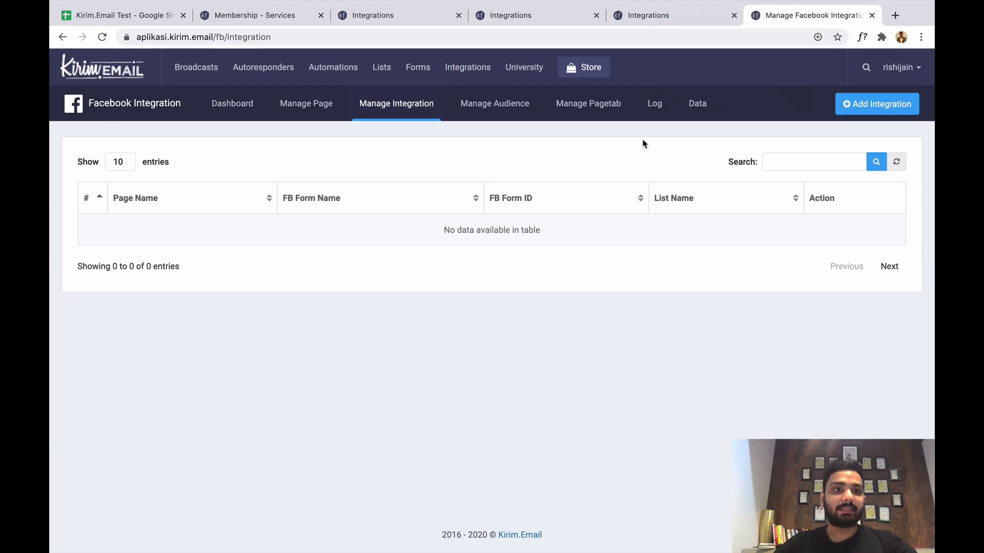